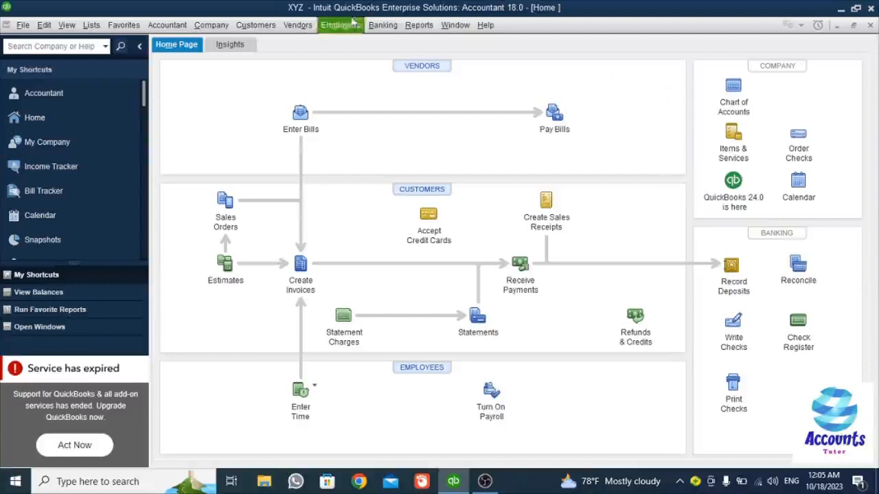
- Open the Vendor Center from the Vendors menu to see the active vendors
click(308, 28)
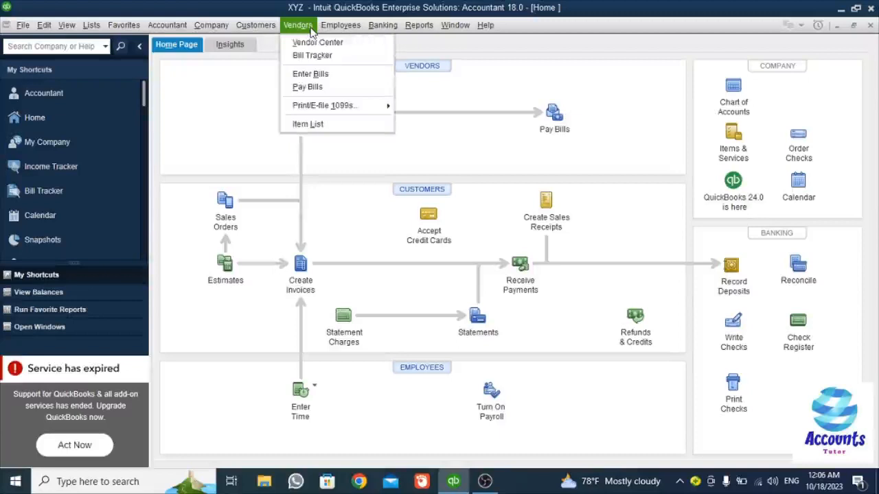
click(633, 77)
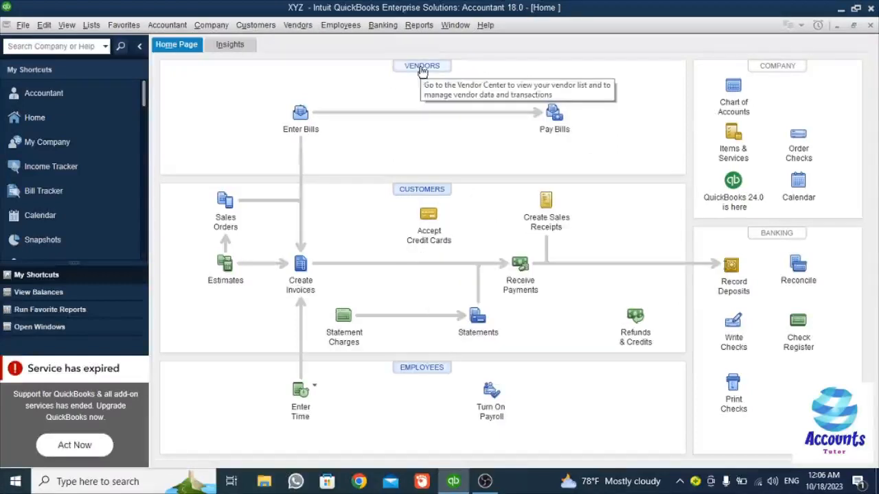
click(295, 26)
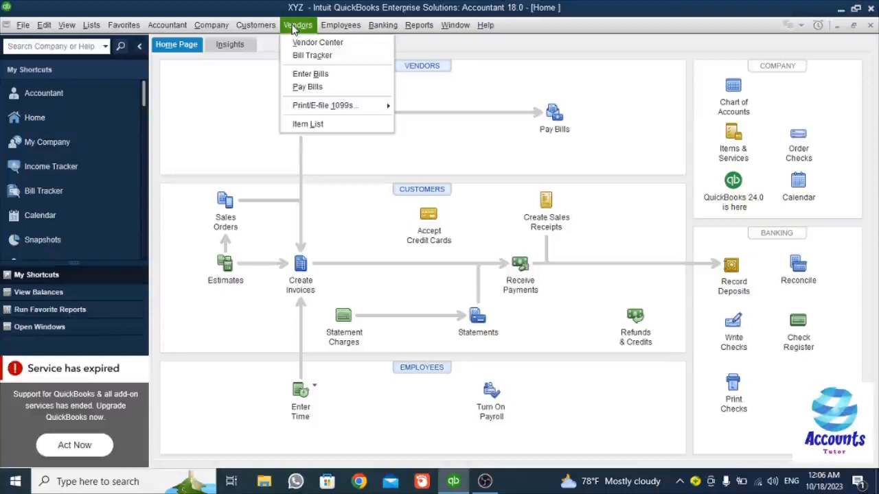
click(342, 46)
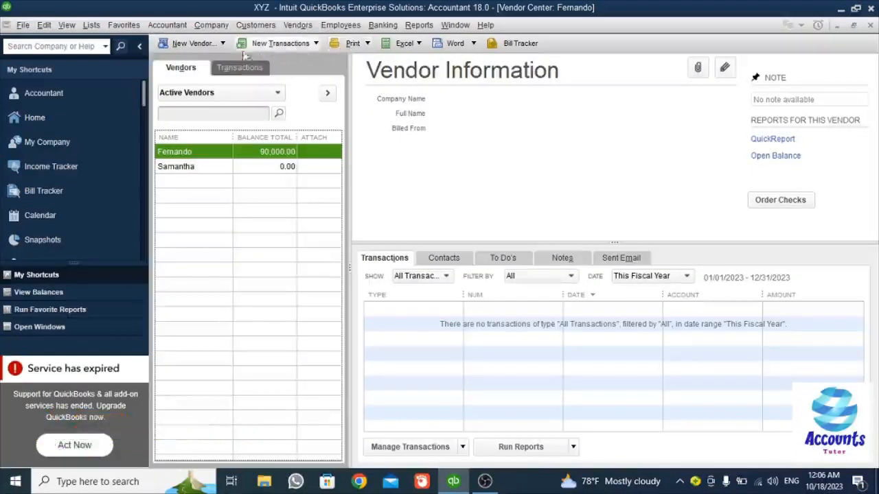
- Start a blank vendor record from the New Vendor dropdown in the Vendor Center
click(210, 48)
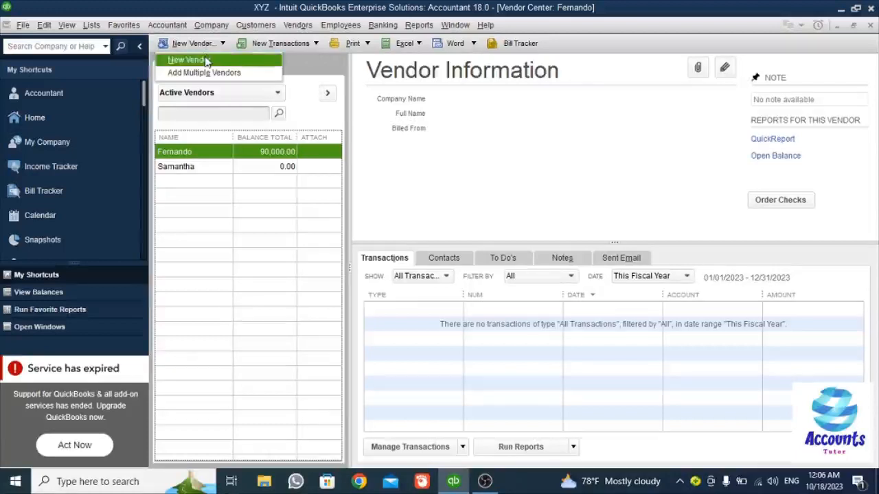
click(206, 61)
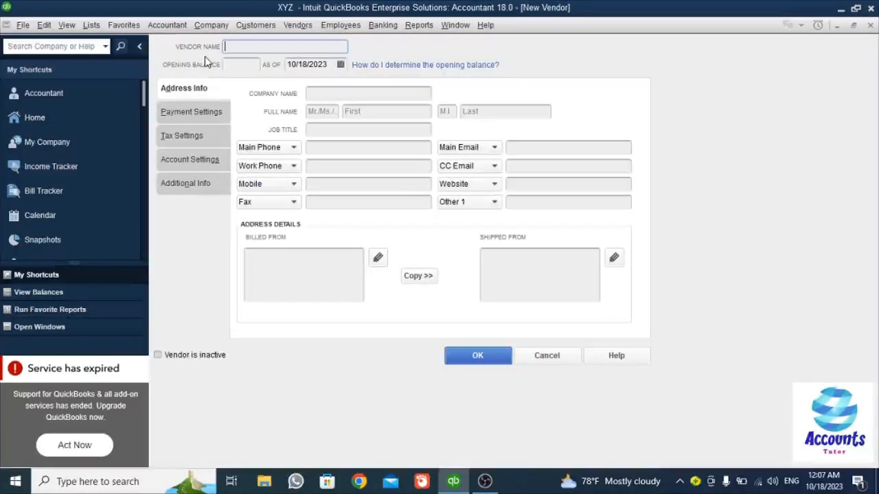
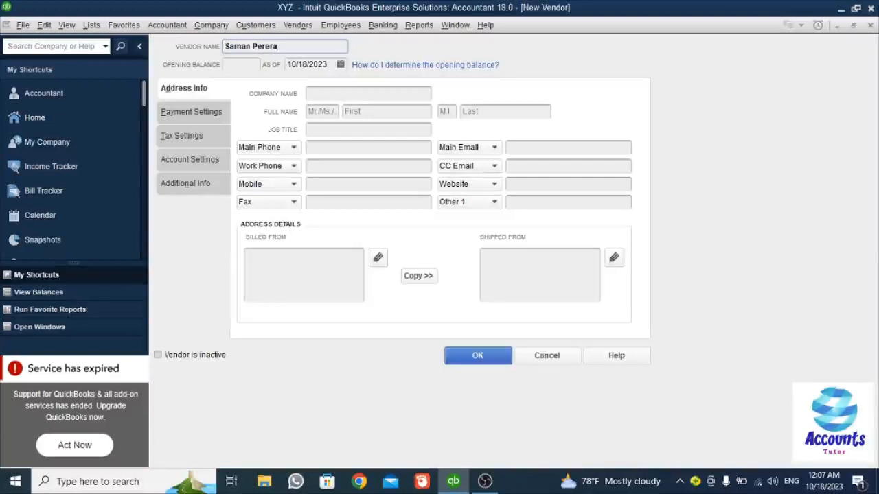
- Enter the vendor's full name and page the As Of calendar back to March 2023
click(340, 65)
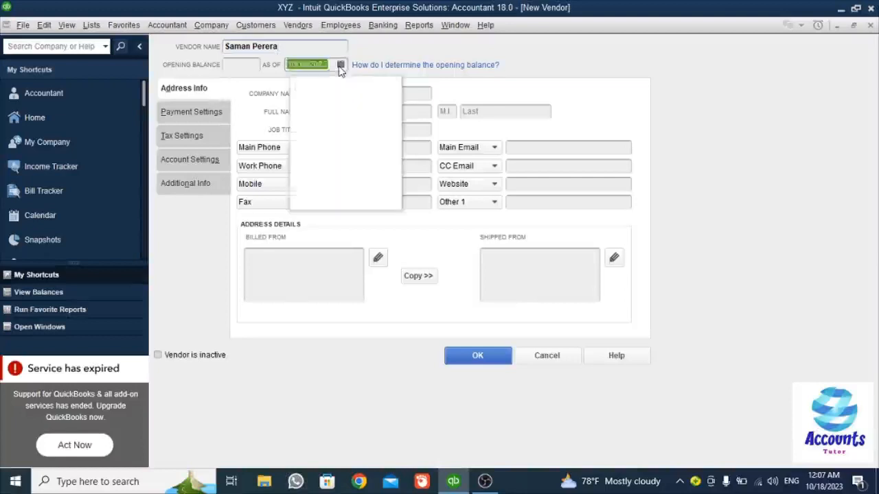
click(300, 86)
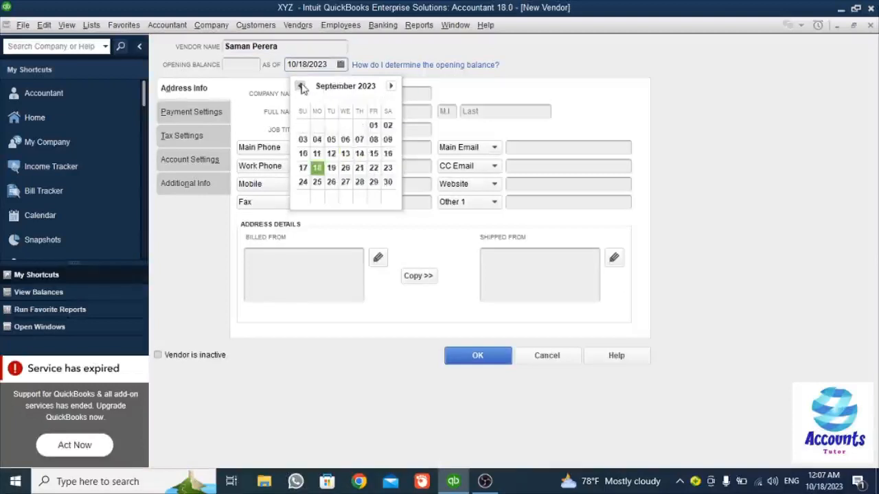
click(300, 86)
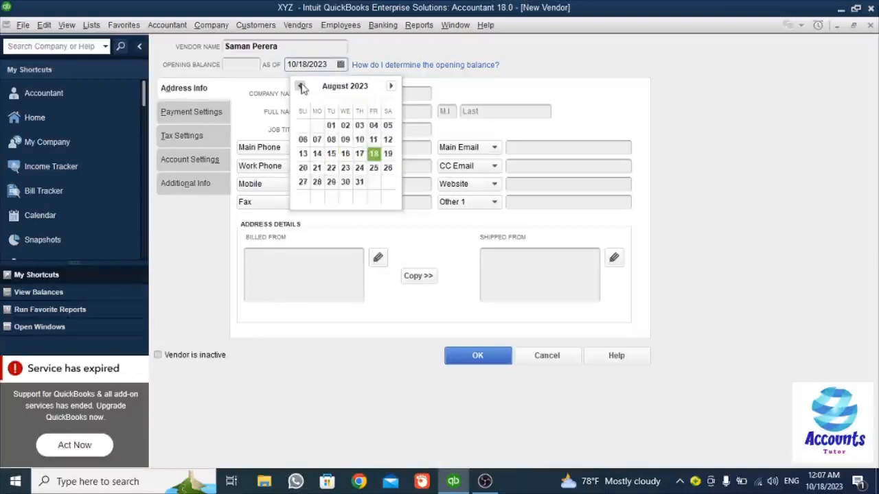
click(300, 86)
click(300, 86)
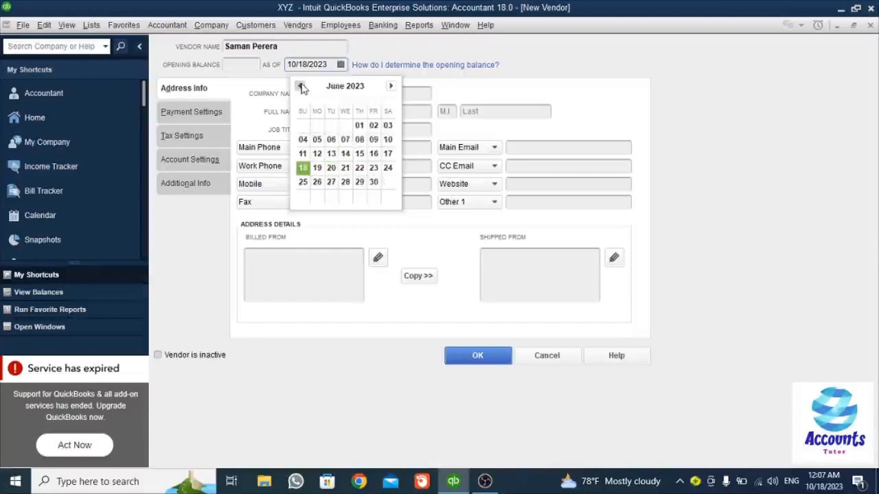
click(300, 86)
click(300, 86)
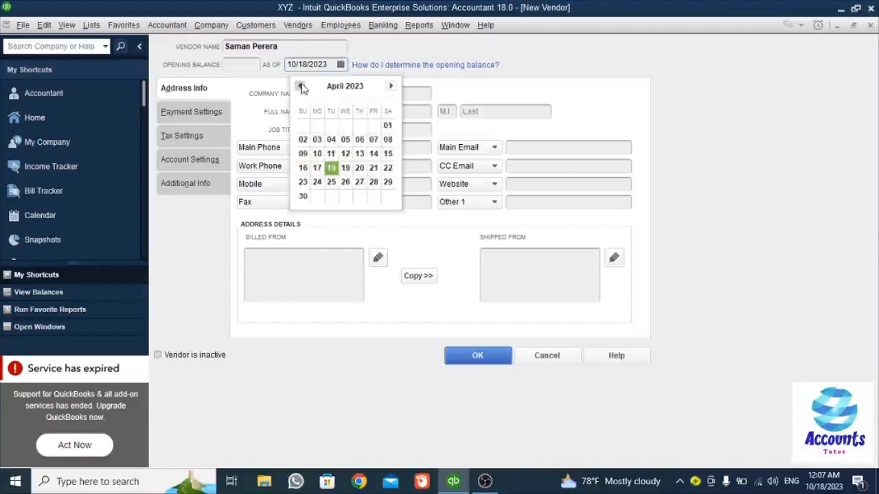
click(300, 86)
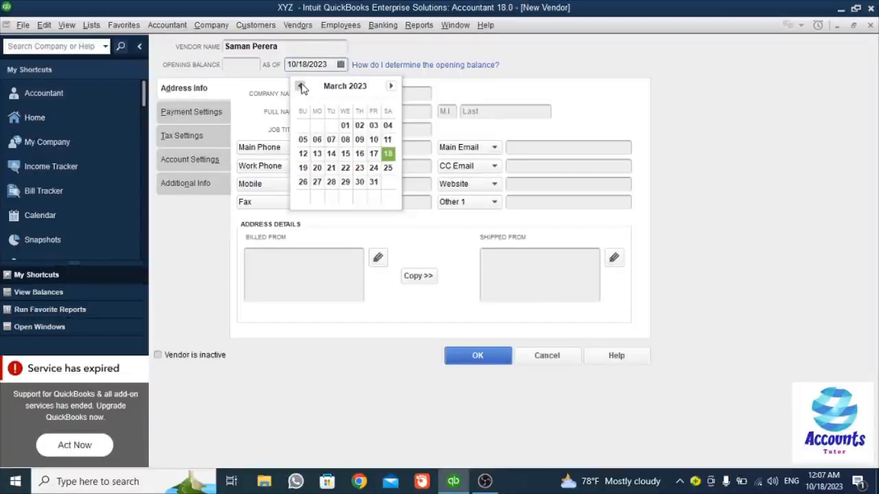
- Set the As Of date to 03/31/2023 and the opening balance to 100000
click(374, 183)
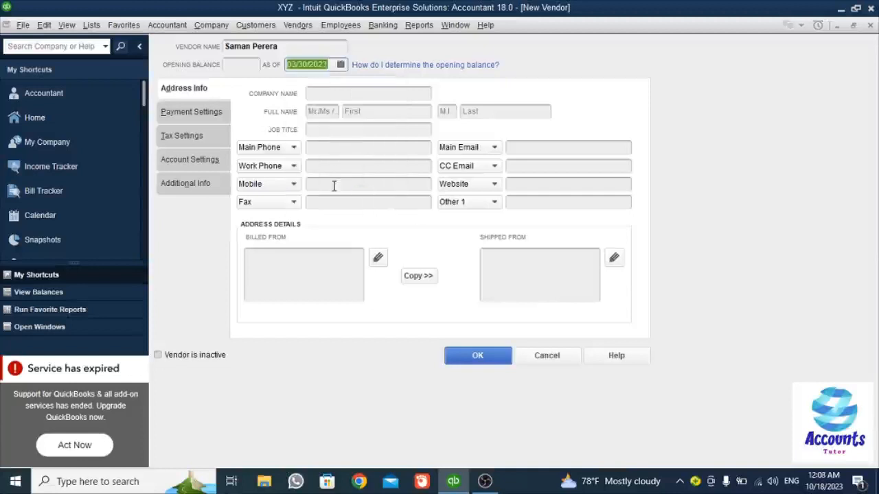
click(340, 65)
click(374, 182)
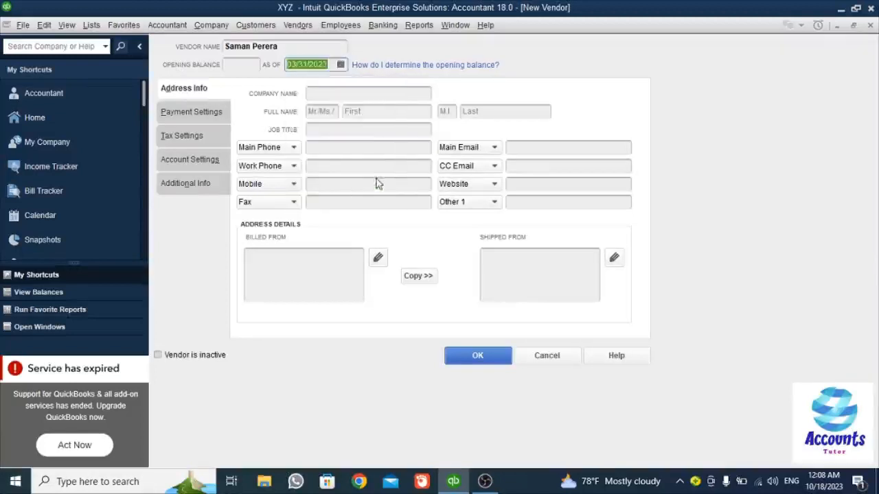
click(232, 64)
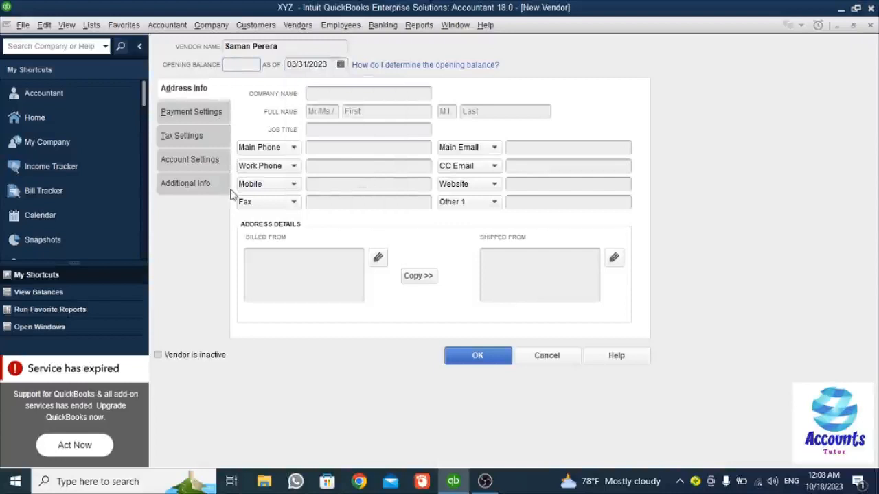
text(100000)
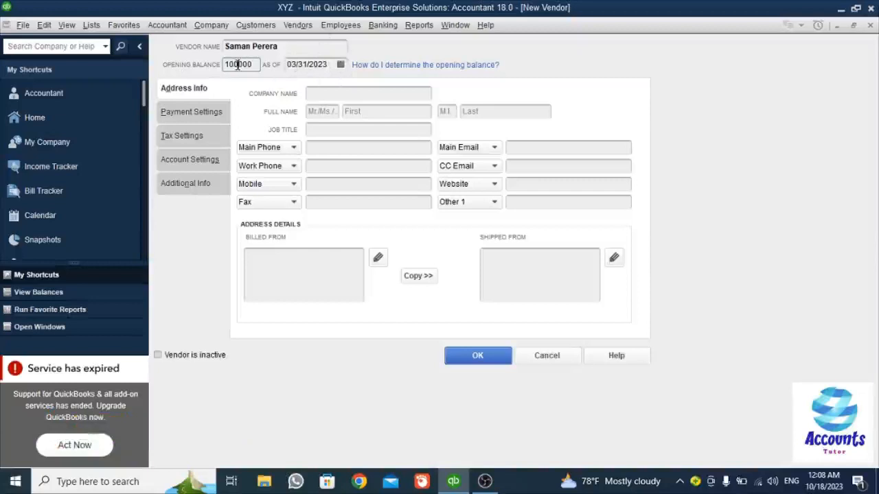
- Enter company name XY Ltd, the title, and the contact's first and last name
click(317, 93)
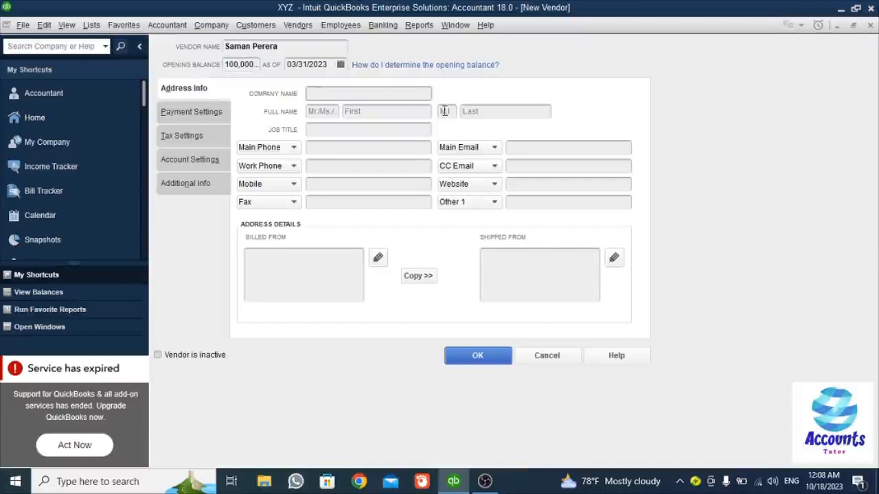
text(XY Lt)
text(d)
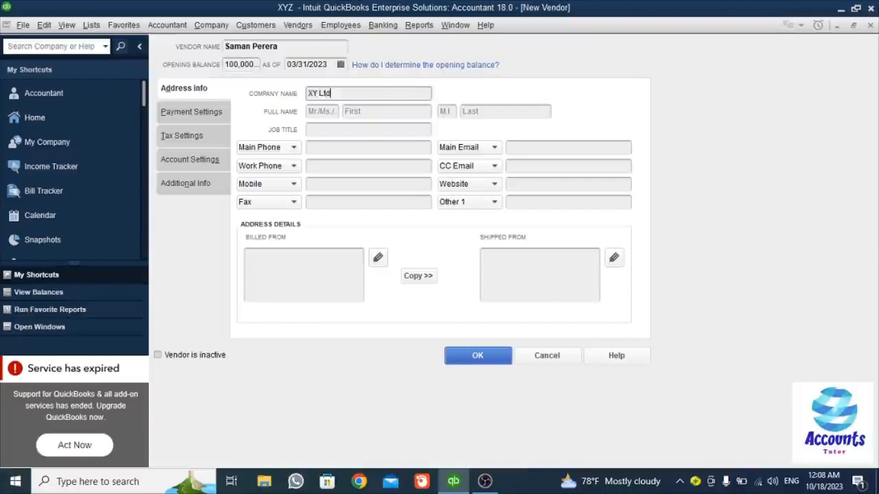
click(329, 110)
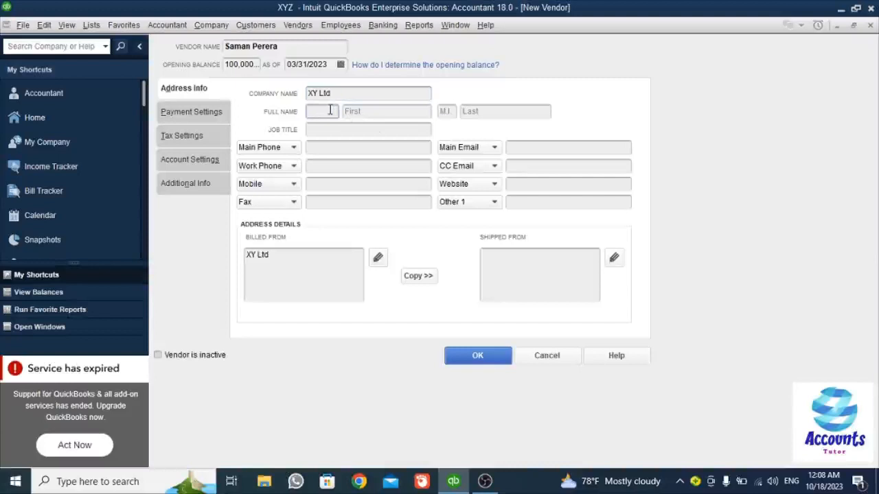
text(Mr)
click(379, 111)
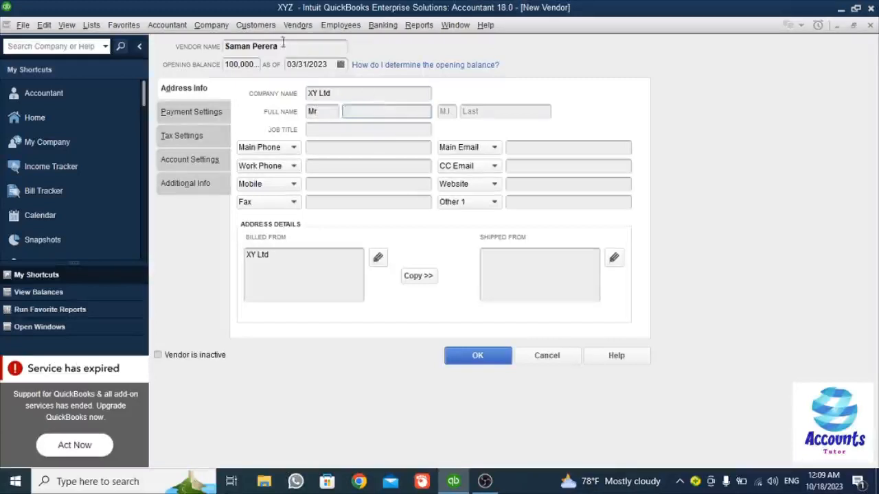
click(513, 115)
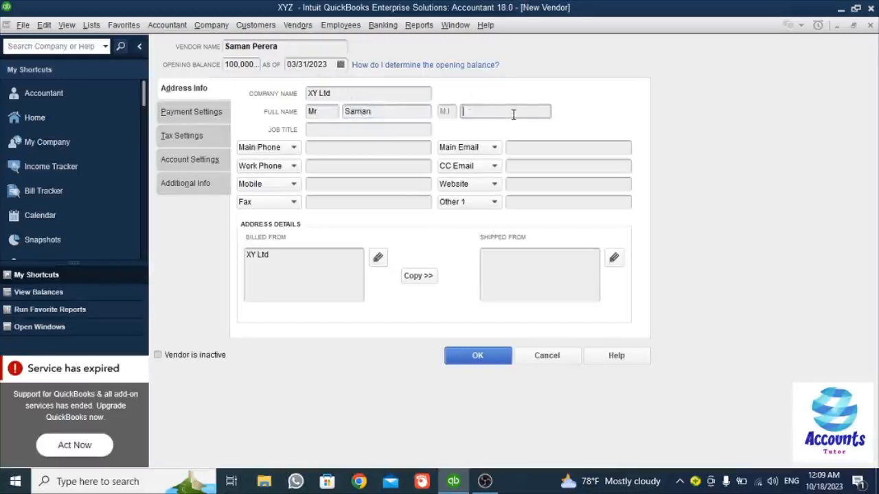
- Enter job title Manager, then the main phone, main e-mail and work phone
click(356, 128)
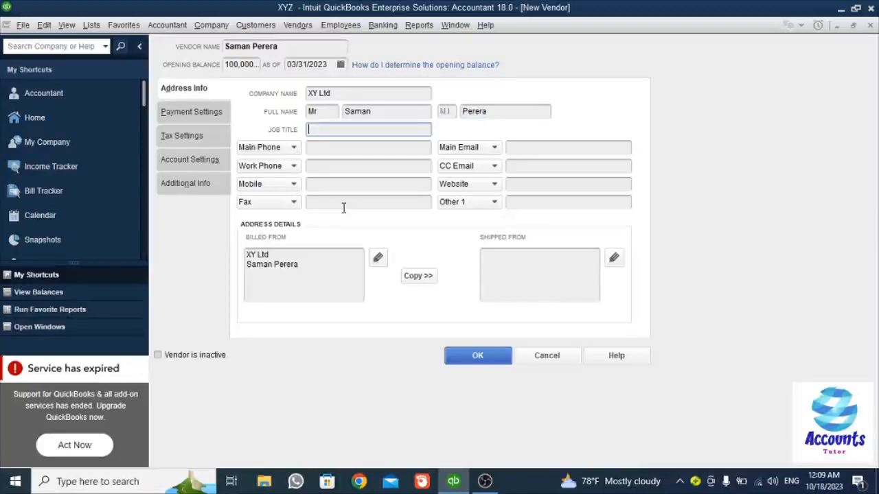
text(Manager)
click(332, 147)
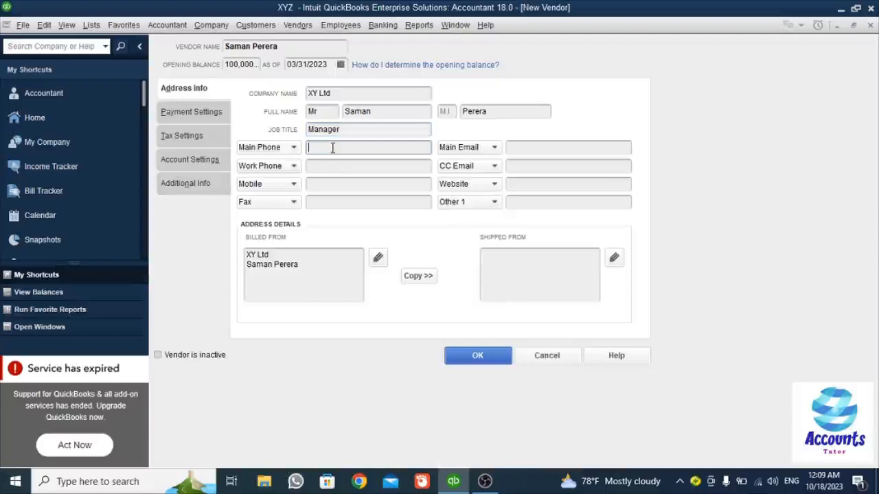
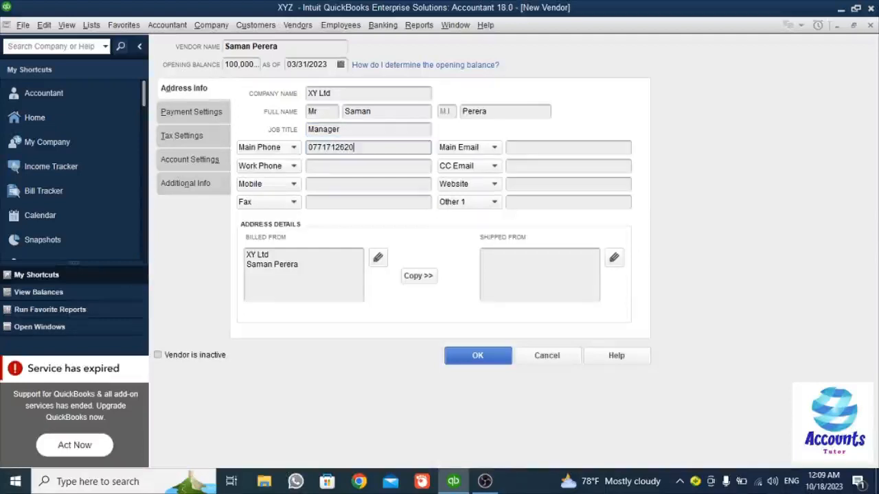
click(576, 149)
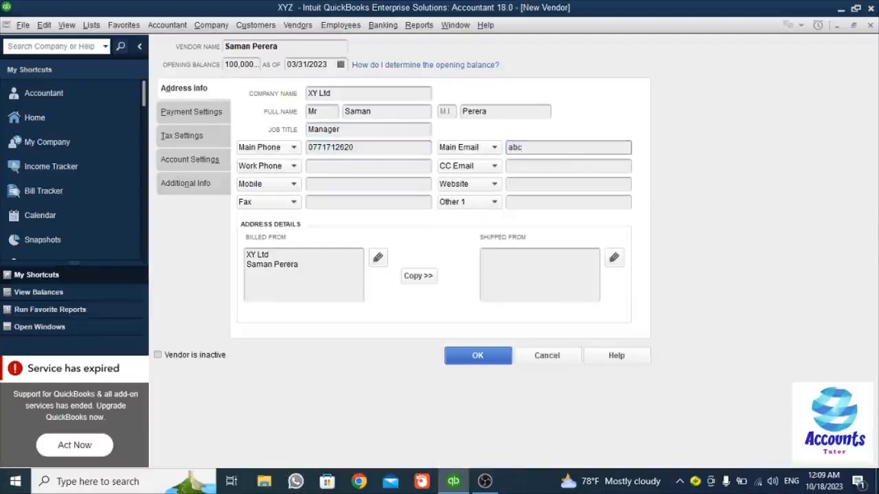
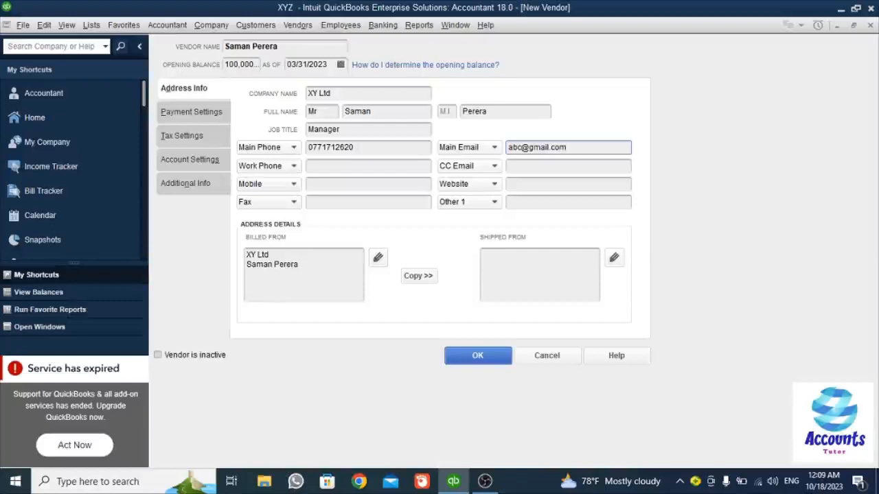
click(325, 166)
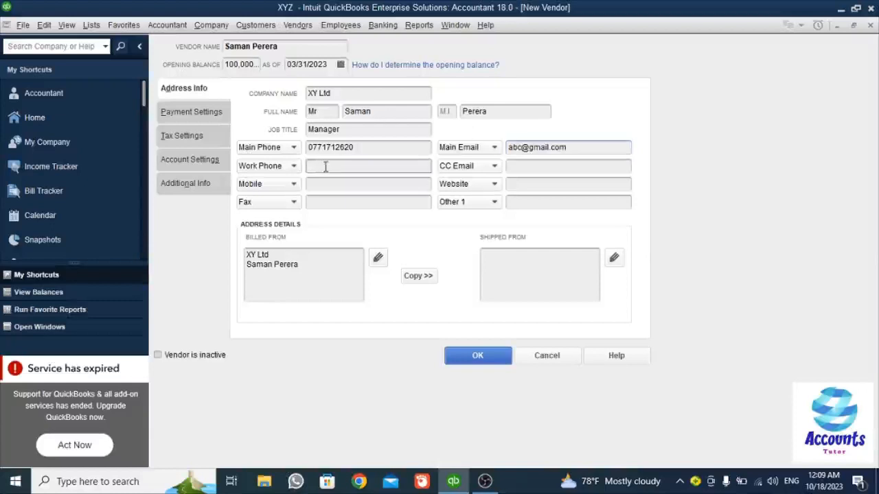
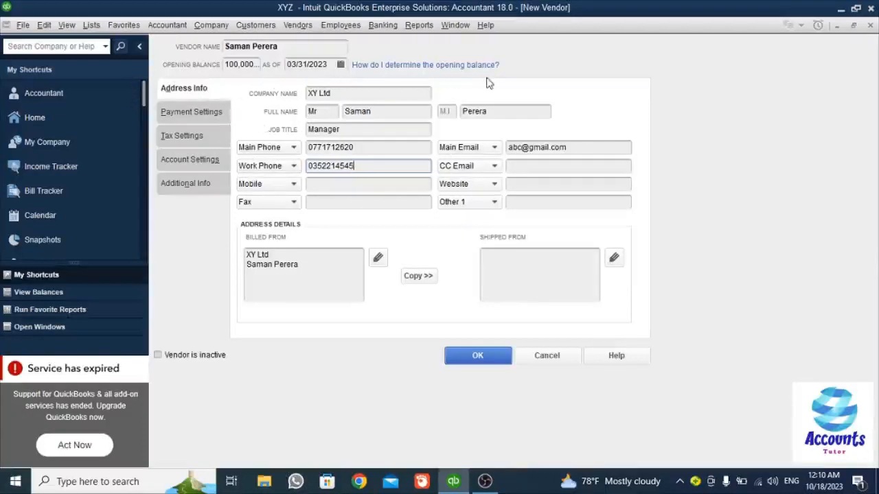
- On Payment Settings, enter the account number, a 50000 credit limit and Due on receipt terms
click(196, 114)
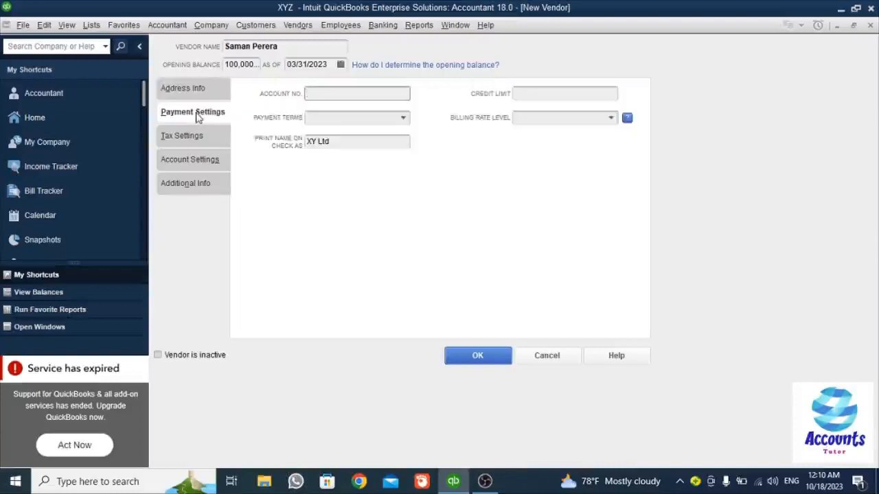
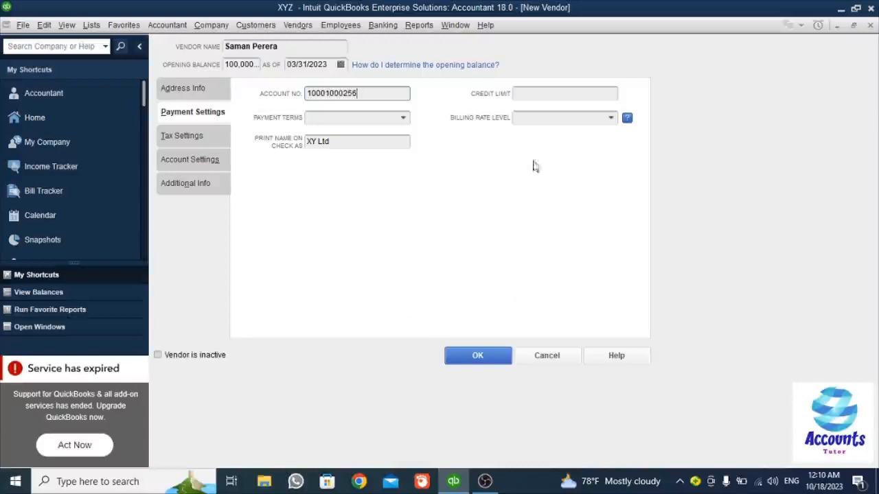
click(558, 93)
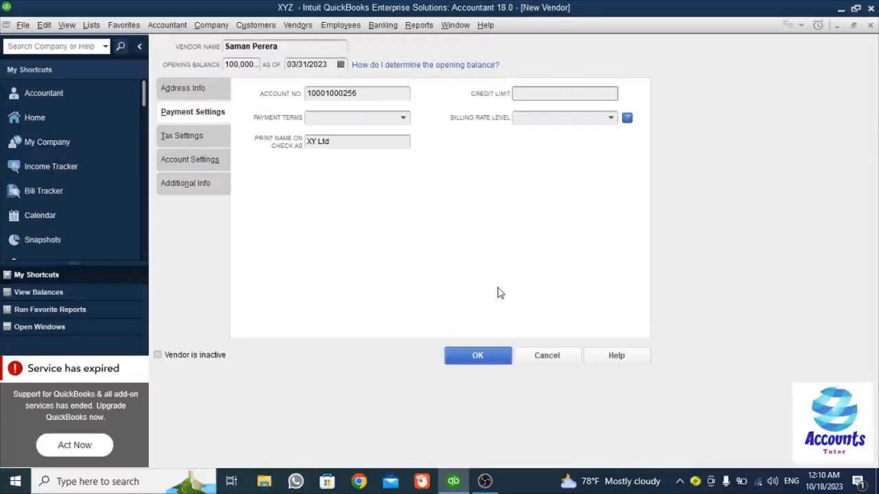
text(50000)
click(348, 115)
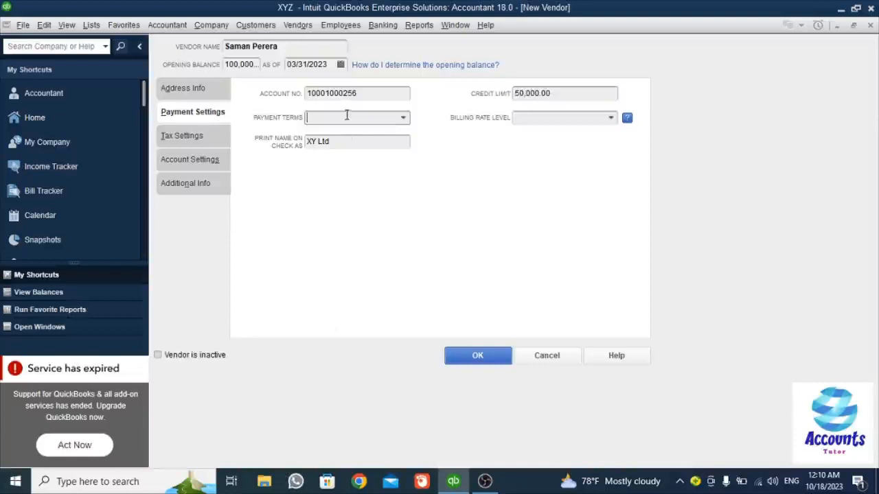
click(403, 118)
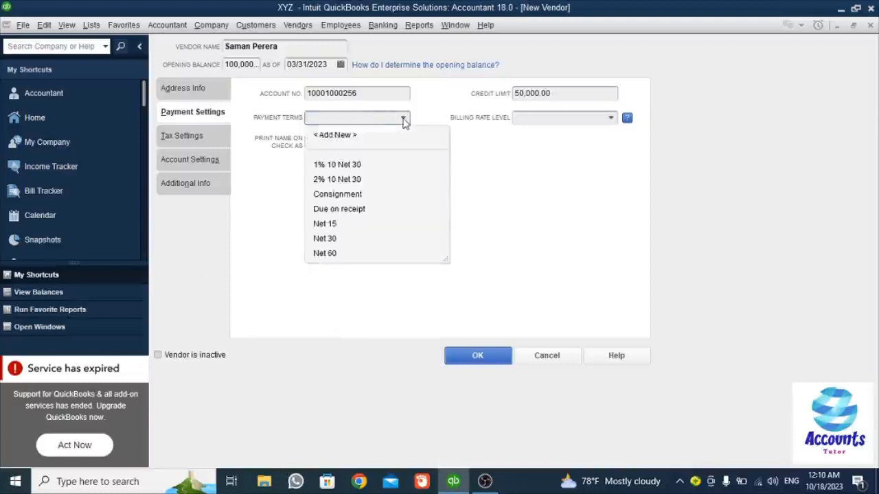
click(350, 211)
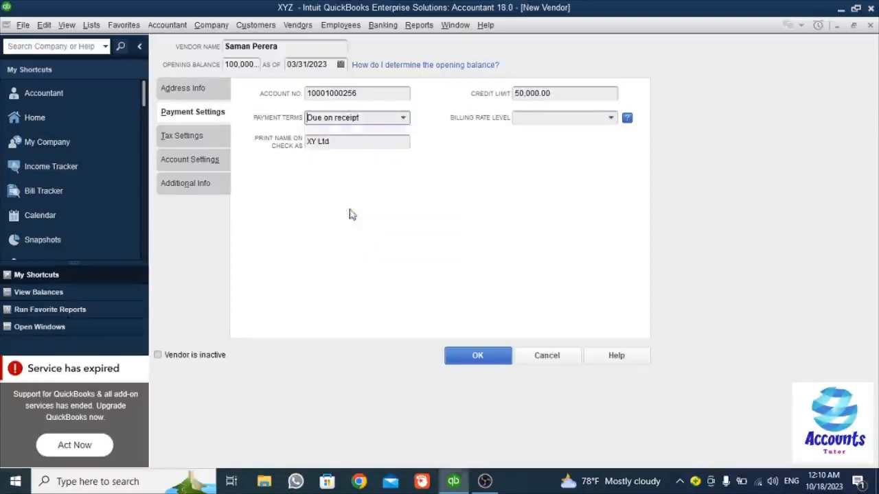
click(611, 121)
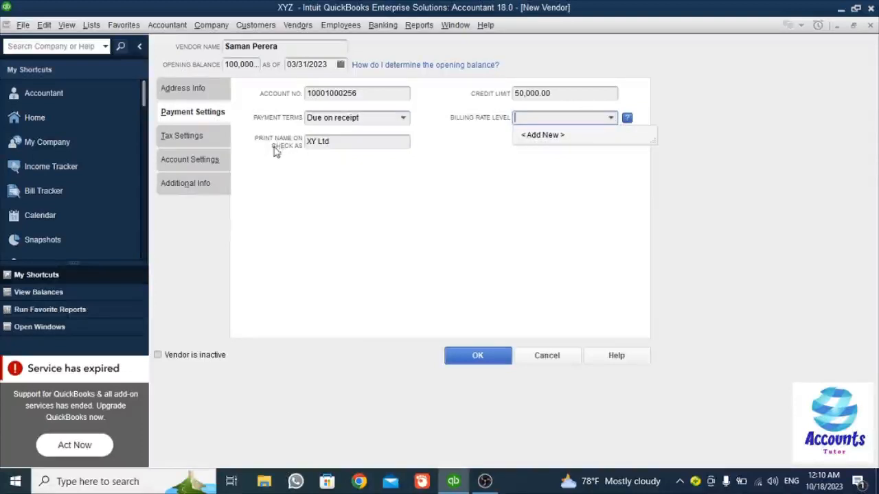
click(186, 135)
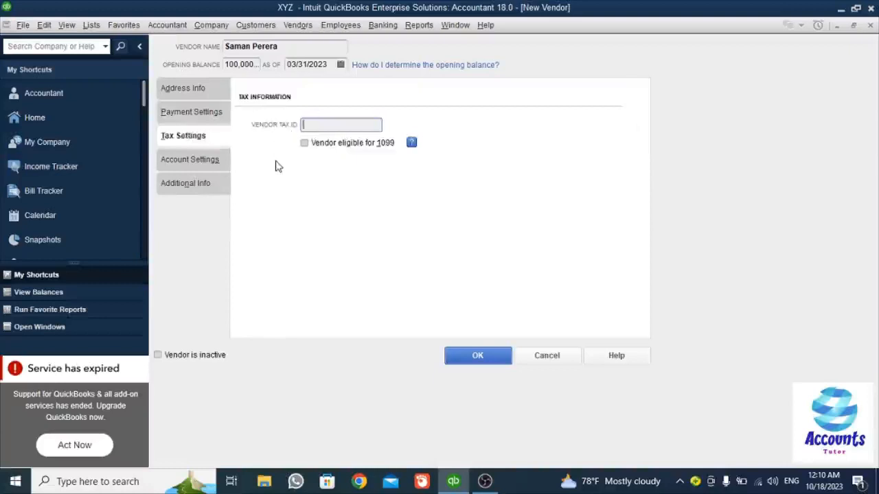
- Set Vendor Type to Suppliers under Additional Info, then save the vendor, accepting the past-transactions warning
click(205, 161)
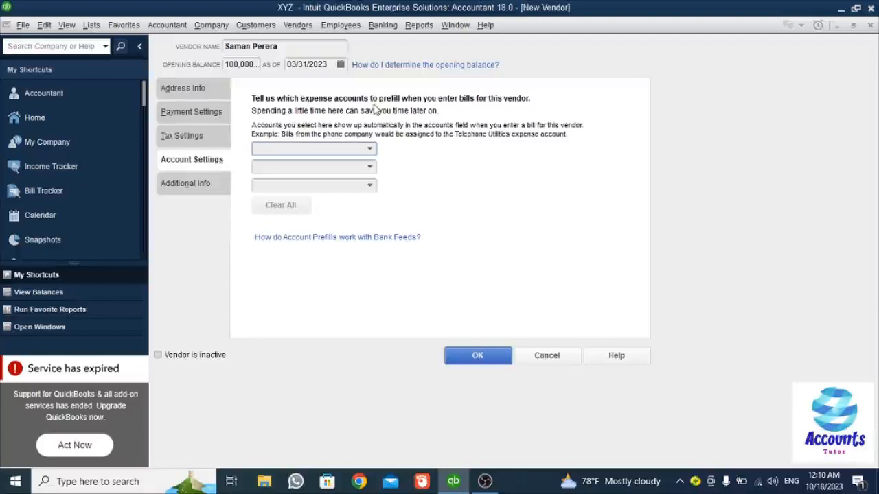
click(184, 183)
click(394, 103)
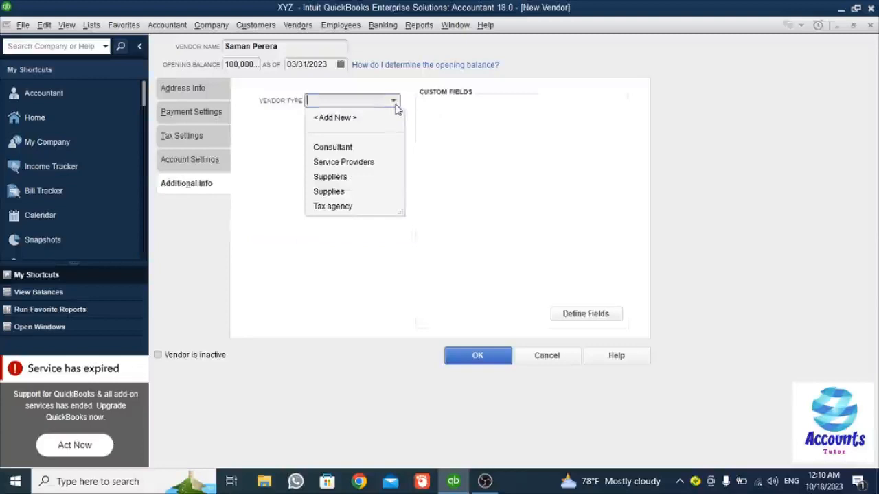
click(331, 181)
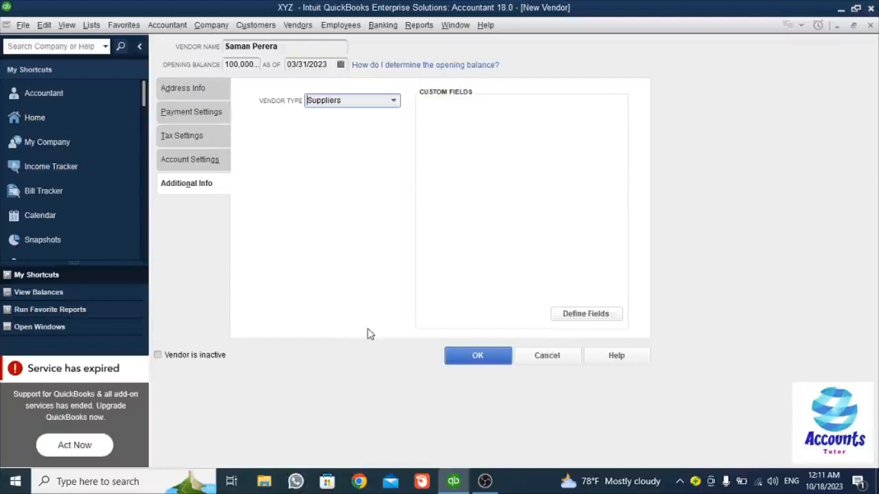
click(491, 355)
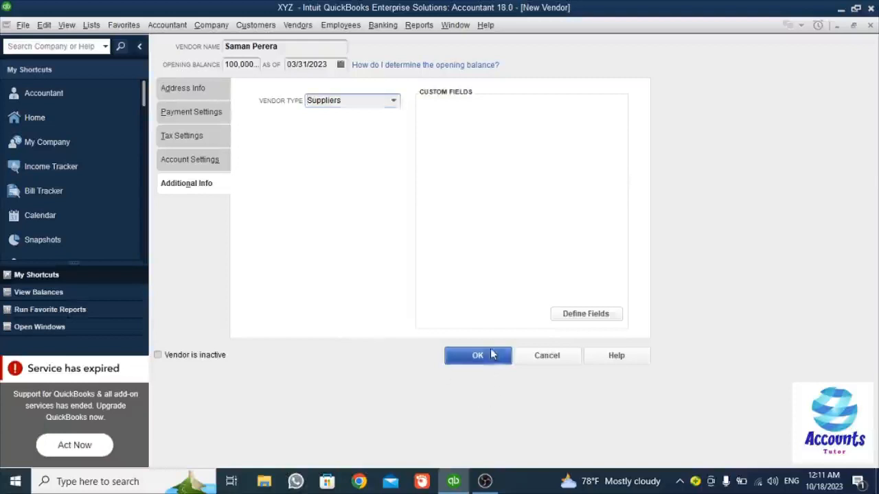
click(414, 235)
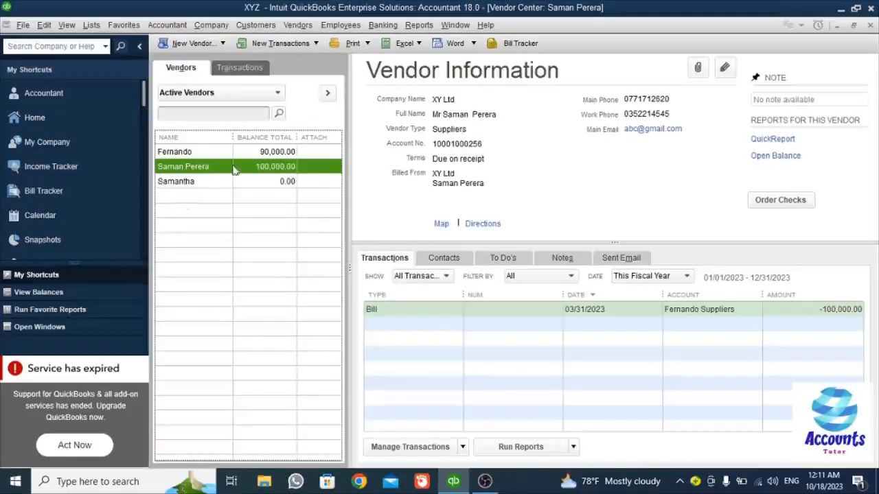
- Select another vendor, then reselect the new vendor to view its 100,000.00 bill
click(192, 157)
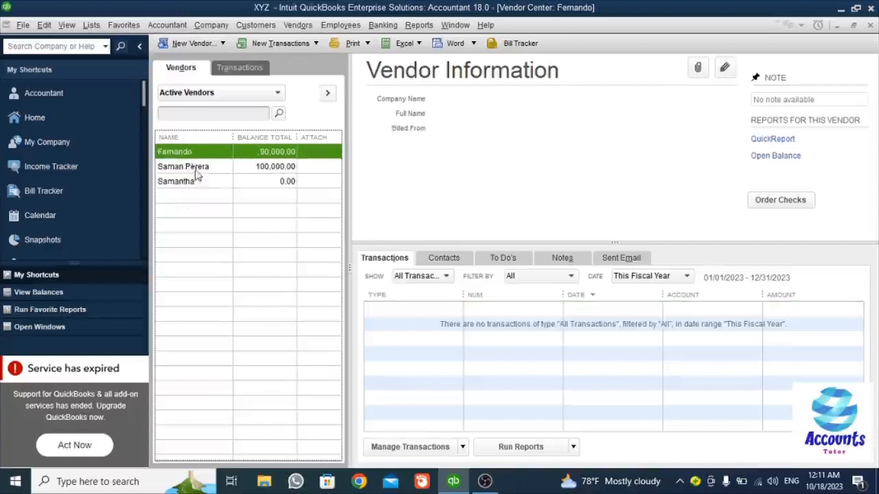
click(195, 169)
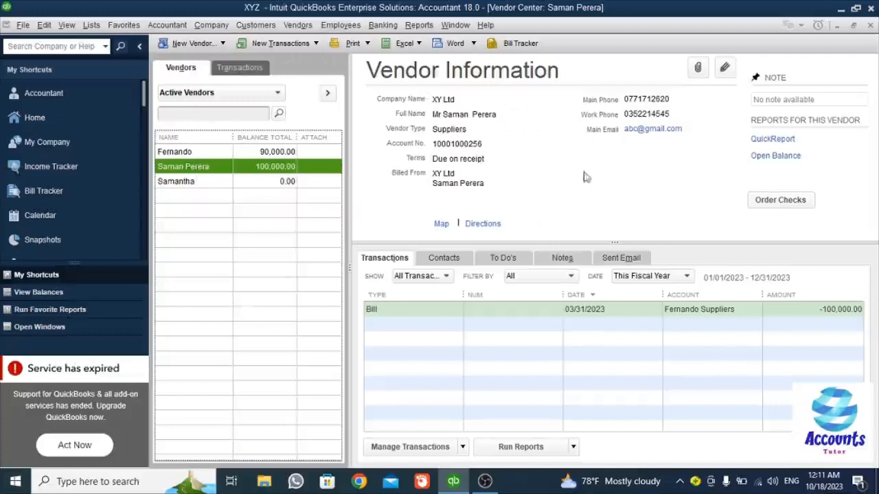
click(266, 96)
click(265, 96)
click(232, 69)
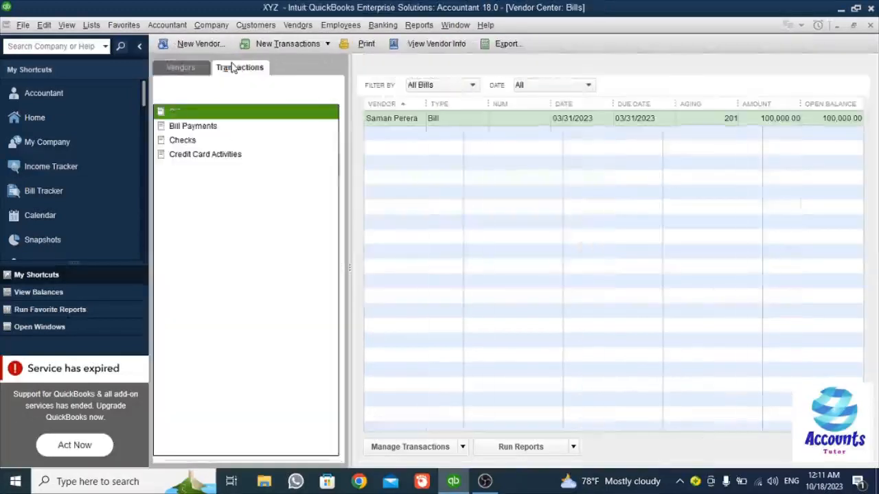
click(182, 71)
click(240, 72)
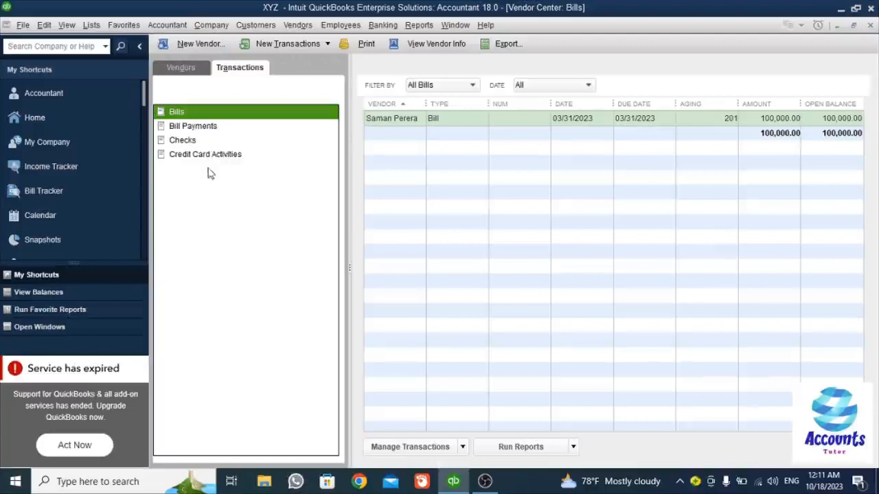
click(187, 126)
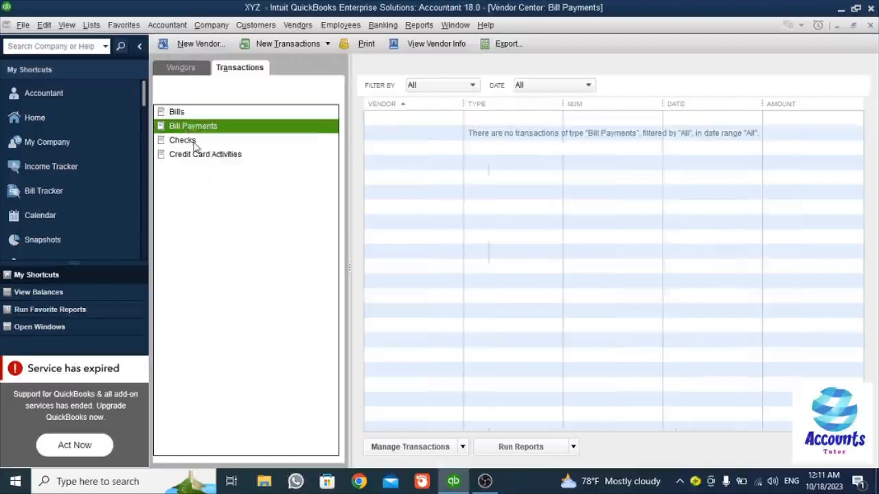
click(192, 141)
click(194, 157)
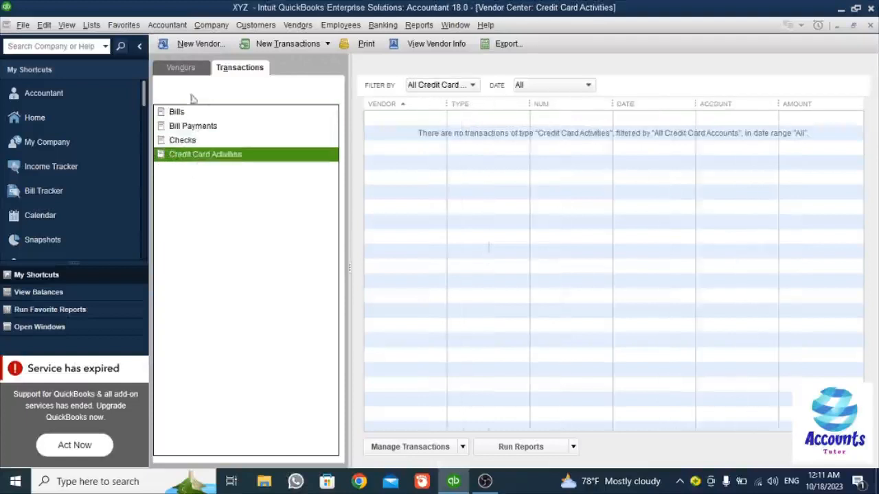
click(180, 68)
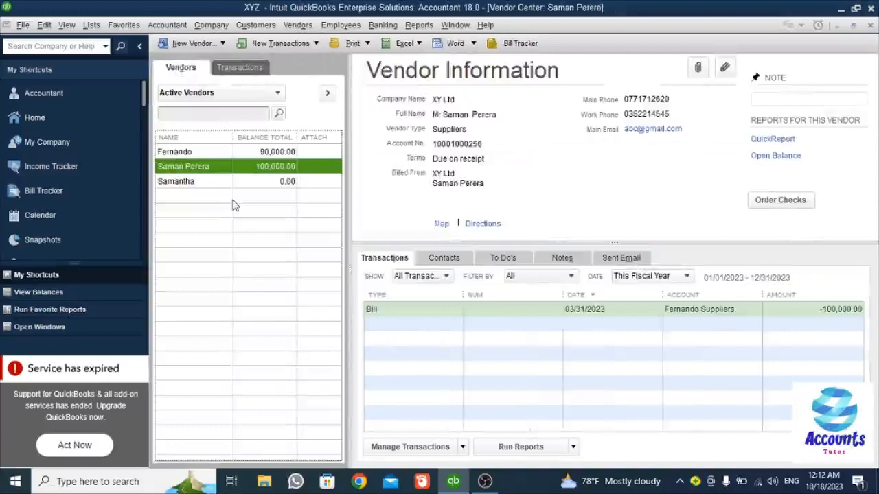
- Choose Add Multiple Vendors from the New Vendor dropdown
click(203, 47)
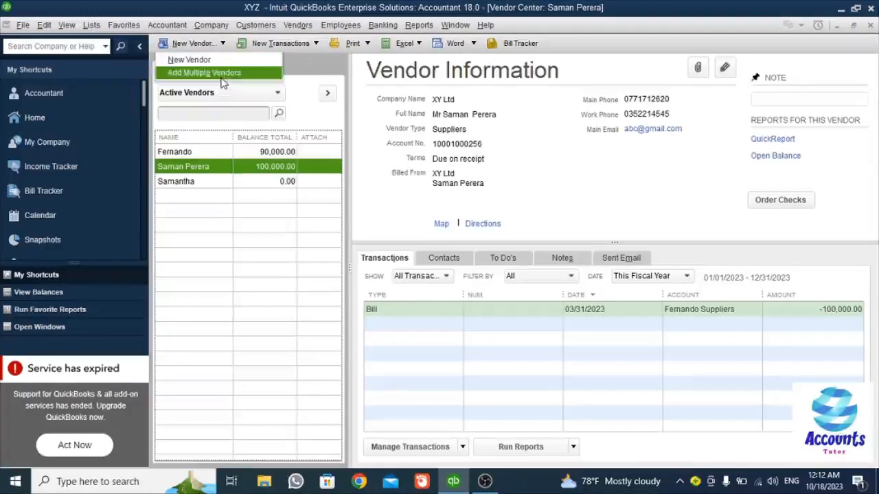
click(220, 76)
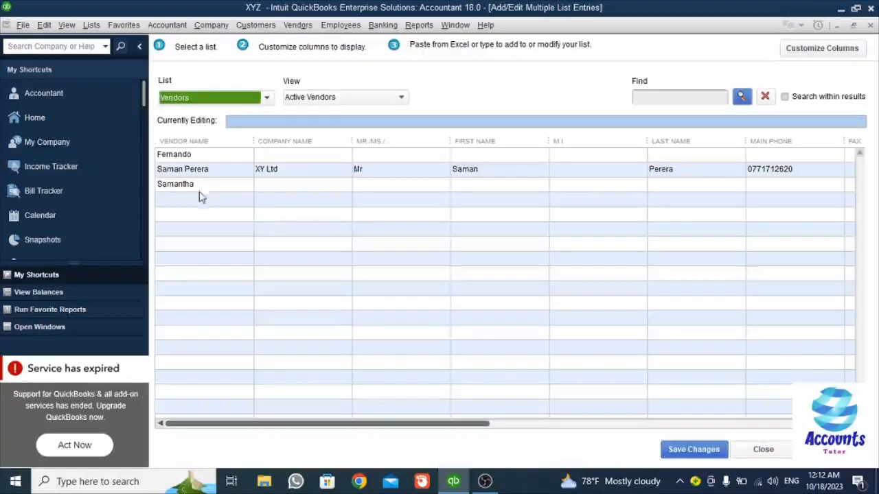
- Close the Add/Edit Multiple List Entries window without adding any vendor
click(200, 199)
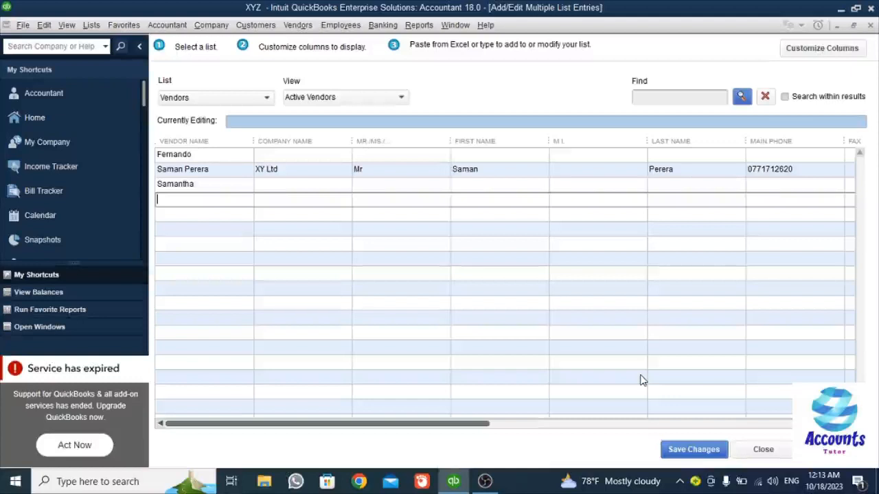
click(780, 454)
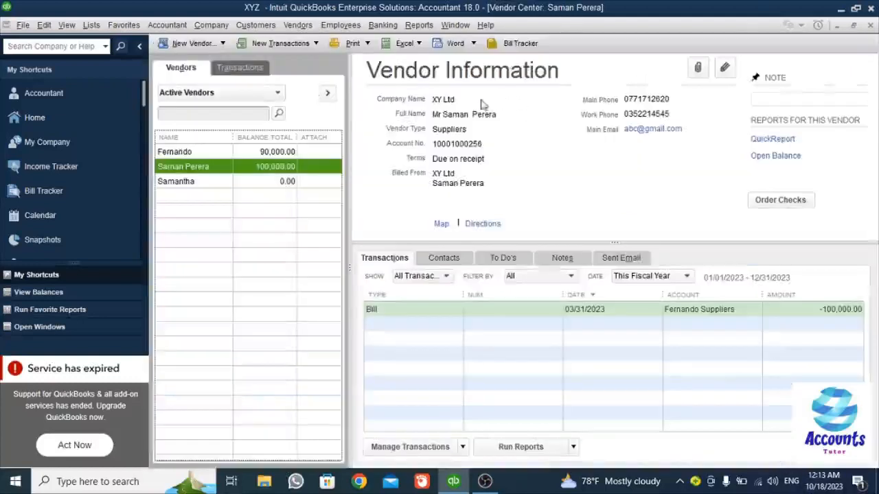
- Start an Enter Bills form for the new vendor from New Transactions
click(282, 43)
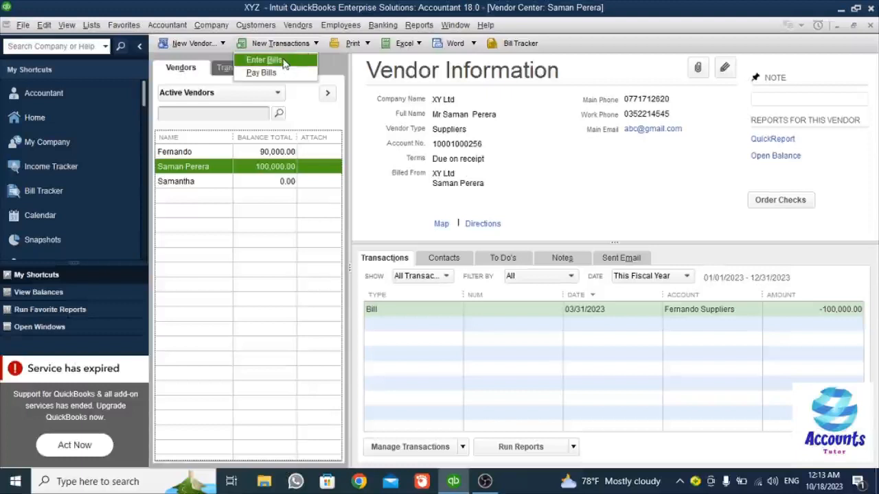
click(285, 62)
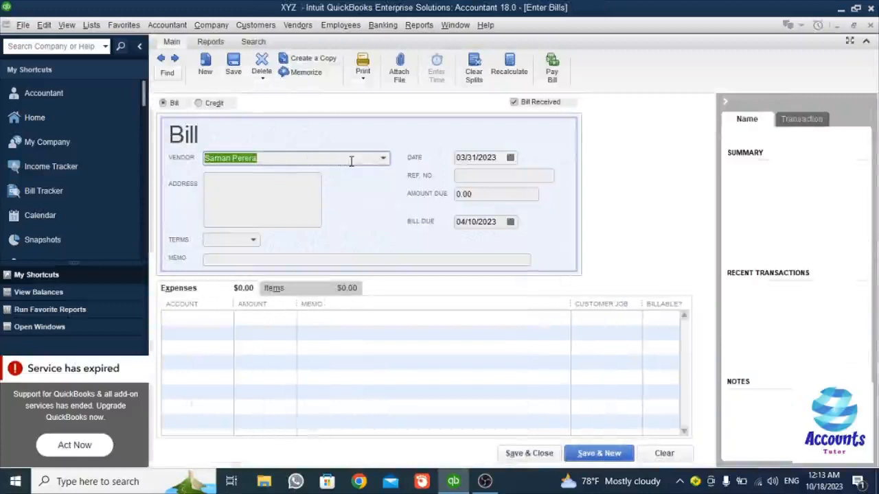
- Switch the form to Credit and back to Bill, reselect the new vendor, and keep Due on receipt terms
click(198, 105)
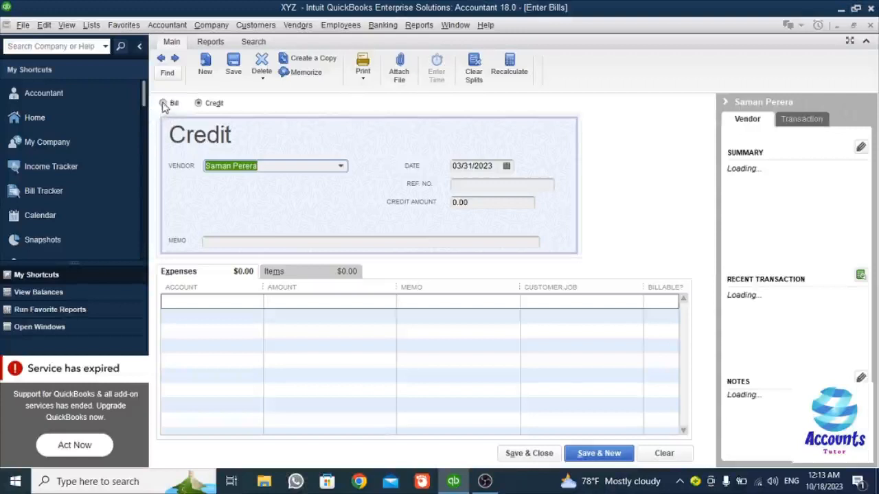
click(164, 103)
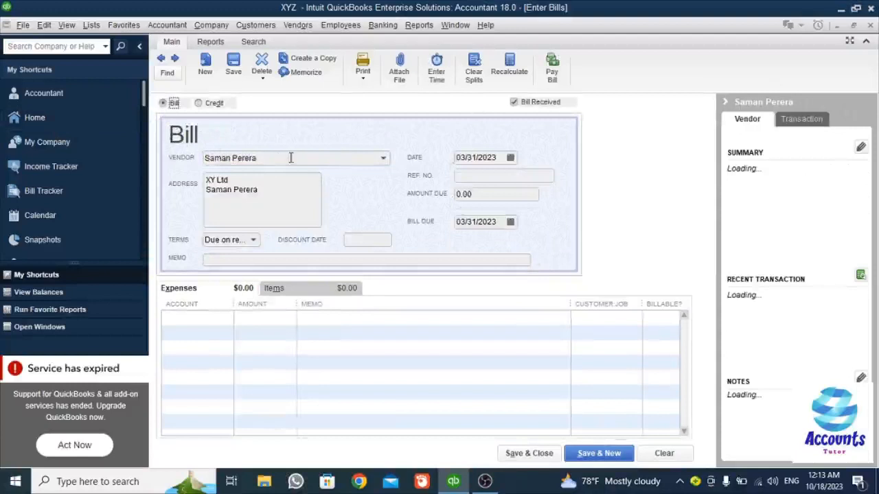
click(383, 160)
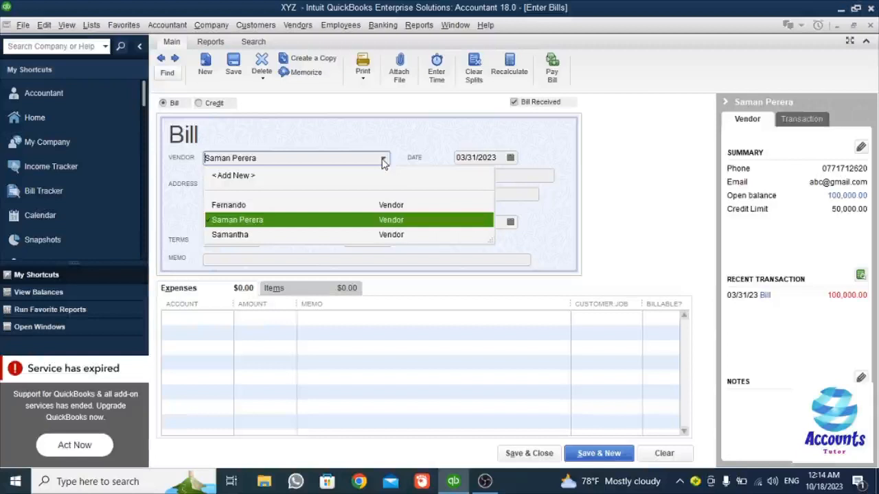
click(364, 219)
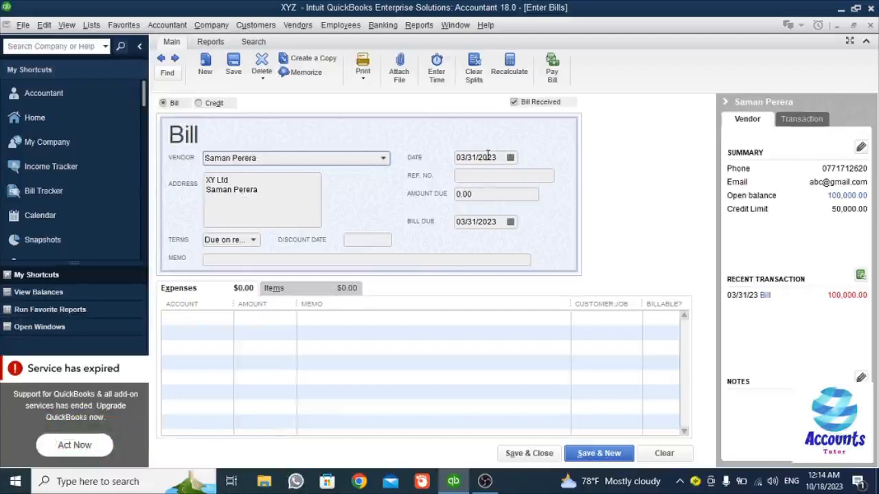
click(251, 244)
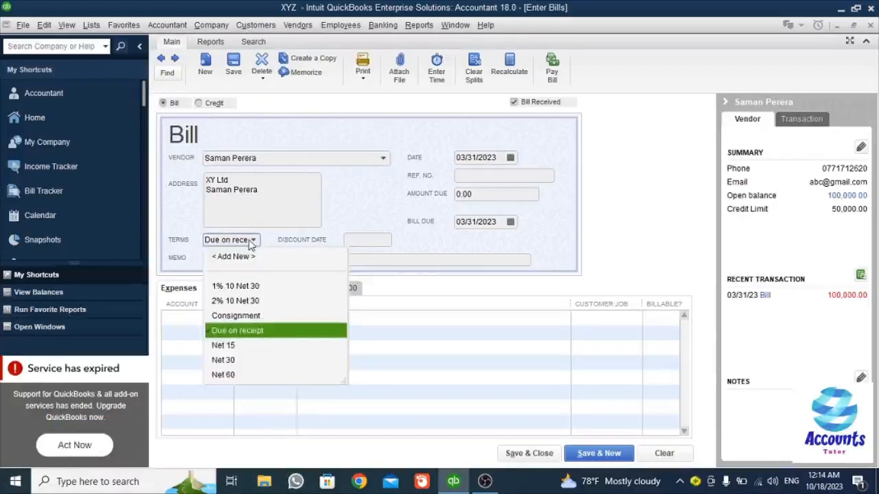
click(250, 244)
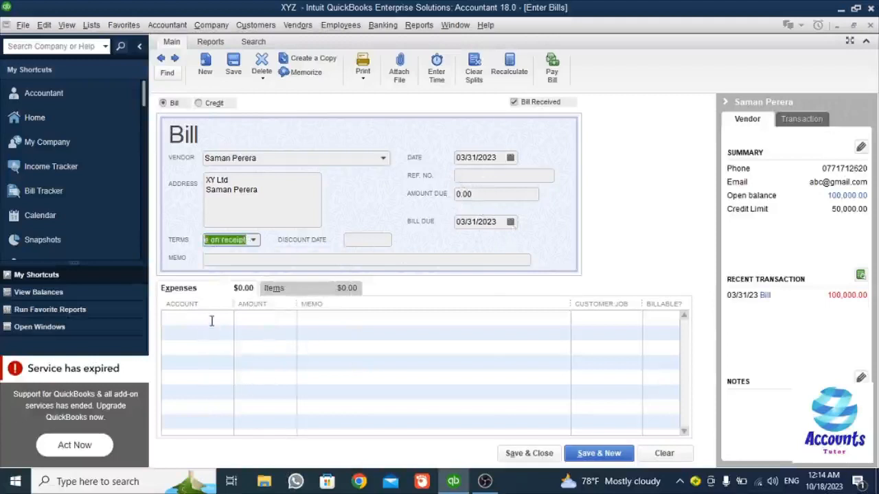
click(273, 289)
- Charge the bill's expense line to the Office Supplies account
click(194, 290)
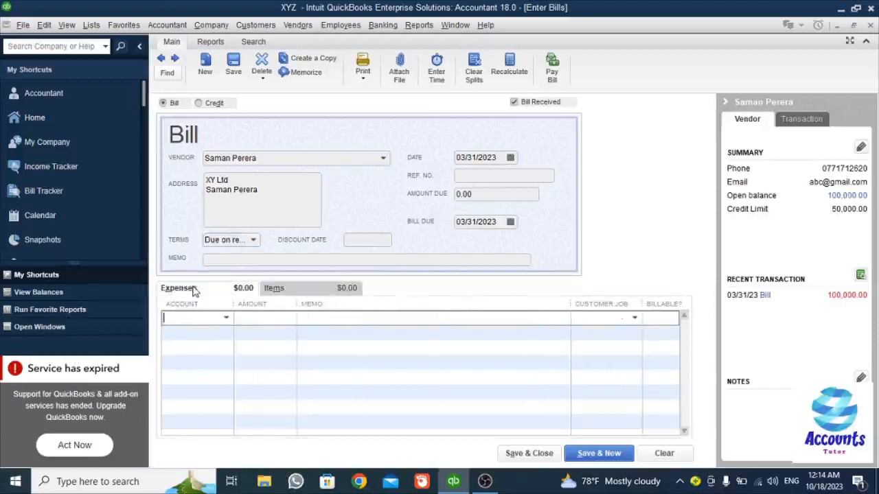
click(277, 290)
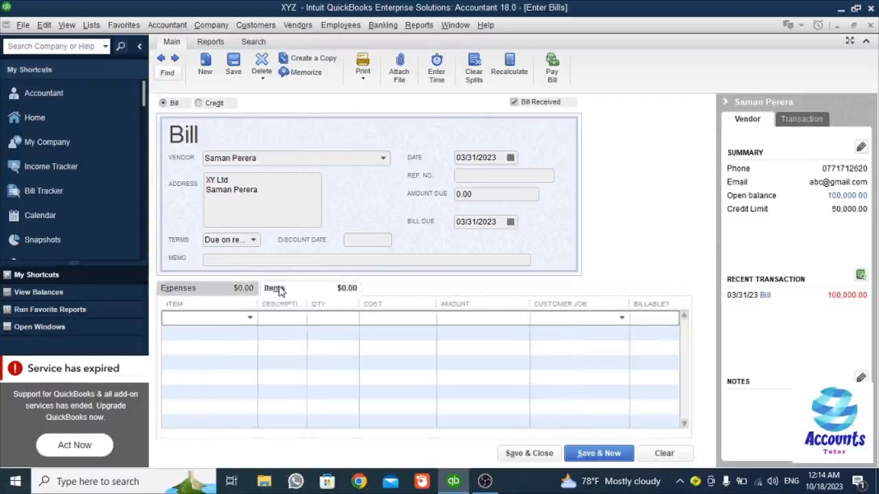
click(170, 290)
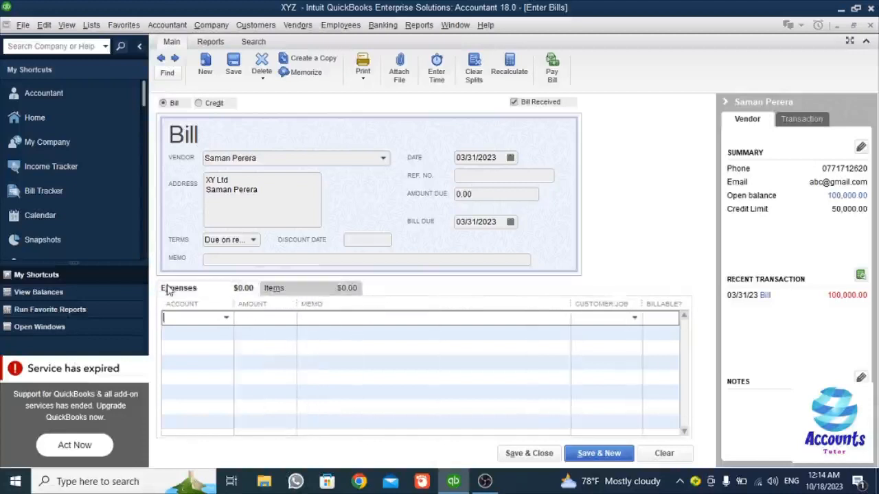
click(226, 319)
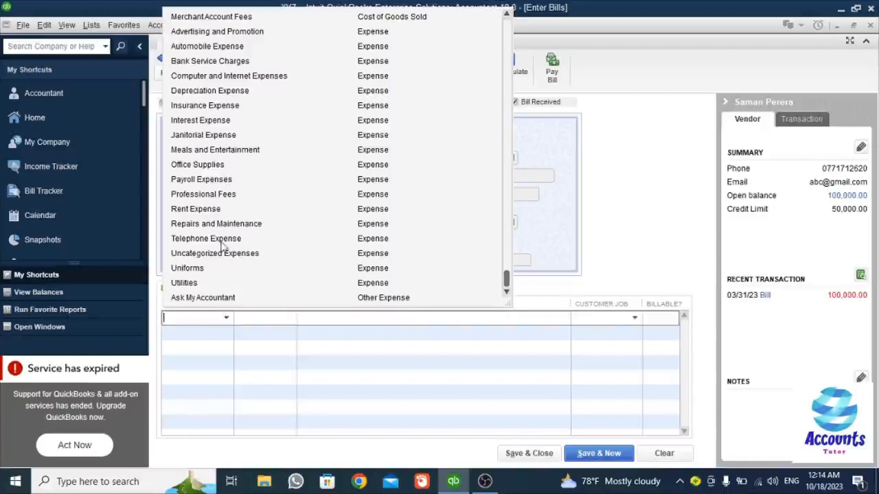
click(209, 166)
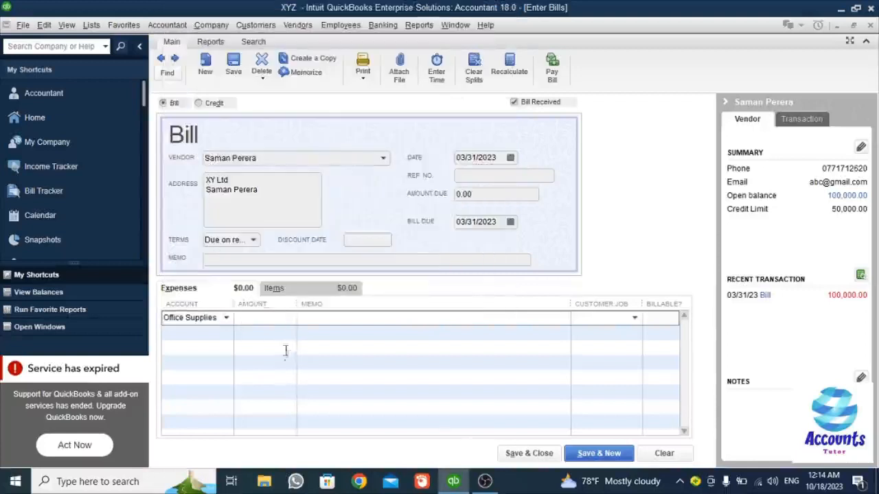
- Enter 15000 with memo AAAA, assign the line to a customer, and save the bill
click(274, 319)
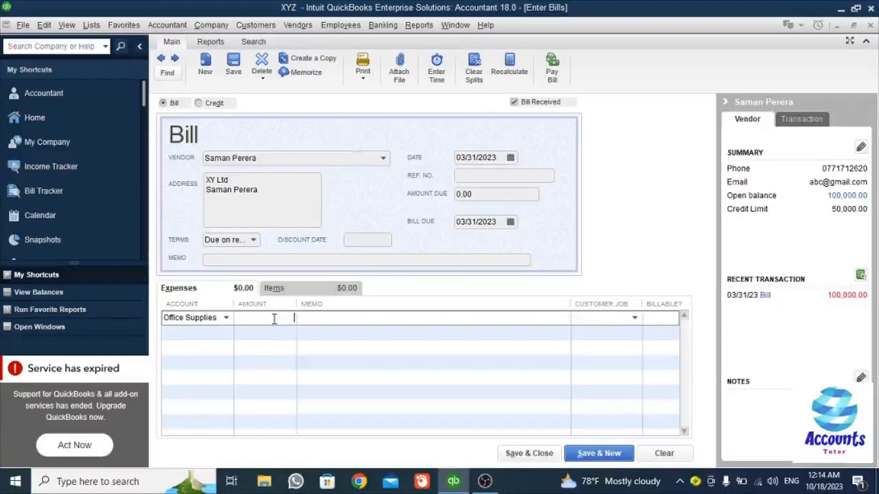
text(15000)
key(Tab)
text(AAAA)
click(634, 318)
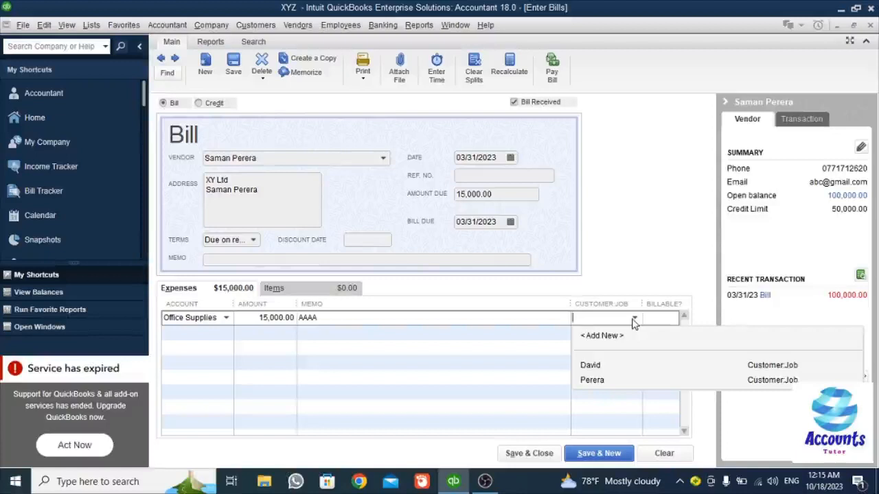
click(597, 371)
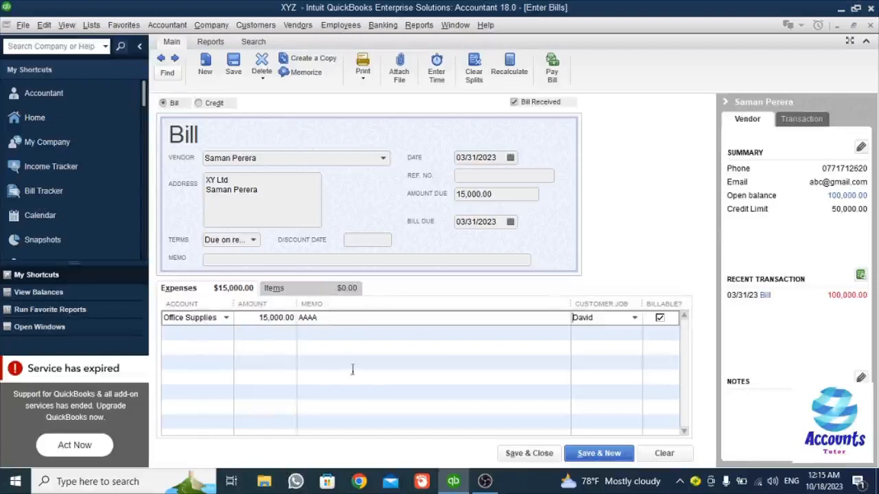
click(529, 454)
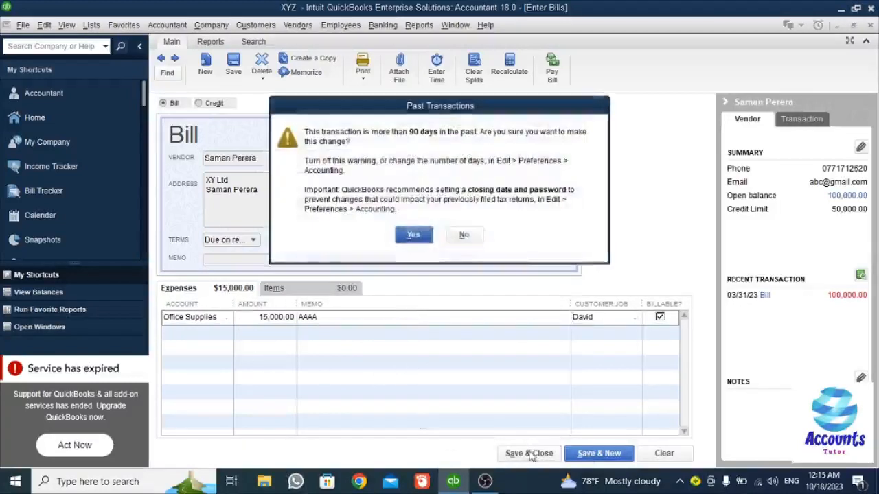
- Accept the past-dated and credit-limit warnings so the 15,000.00 bill is recorded
click(421, 237)
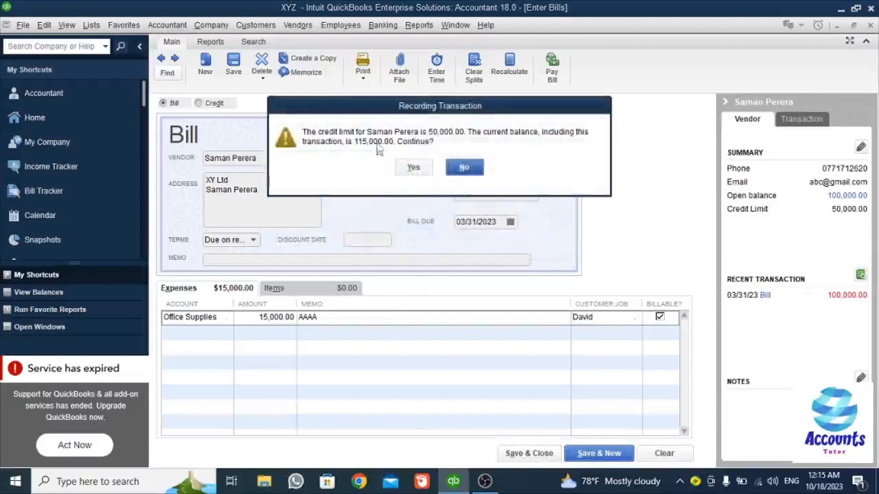
click(415, 167)
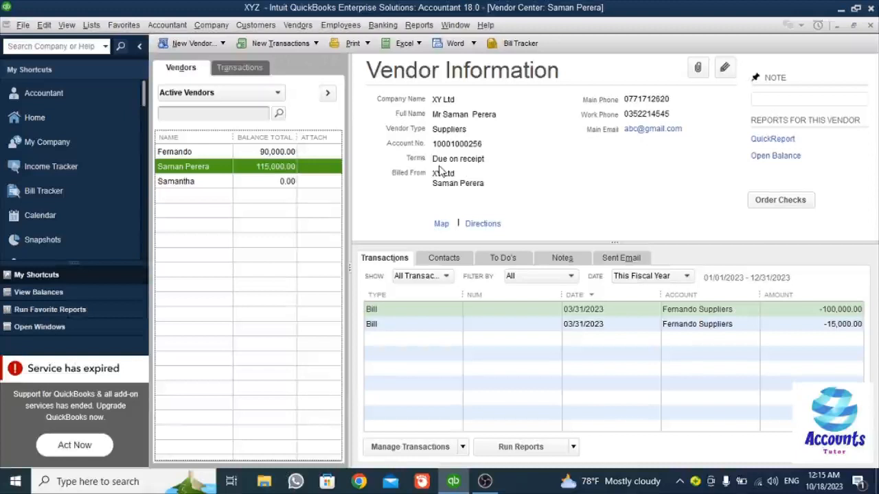
- In Pay Bills, tick the 15,000.00 bill and keep Check as the payment method
click(269, 44)
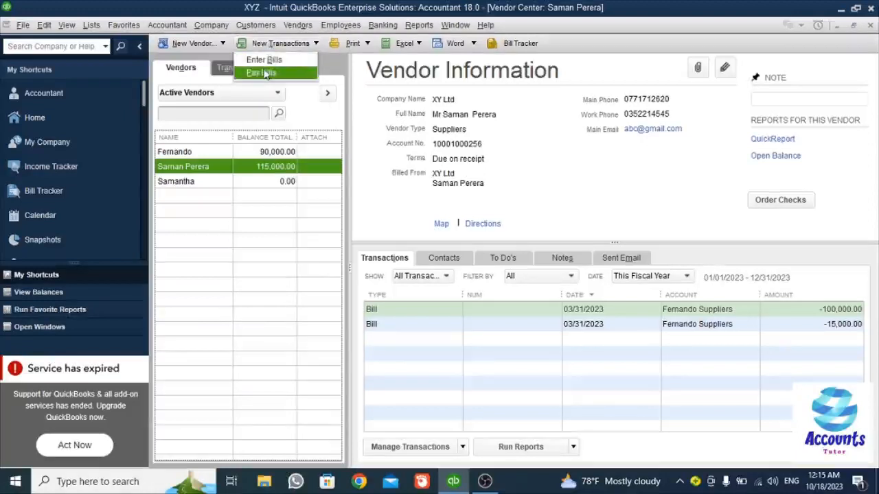
click(265, 73)
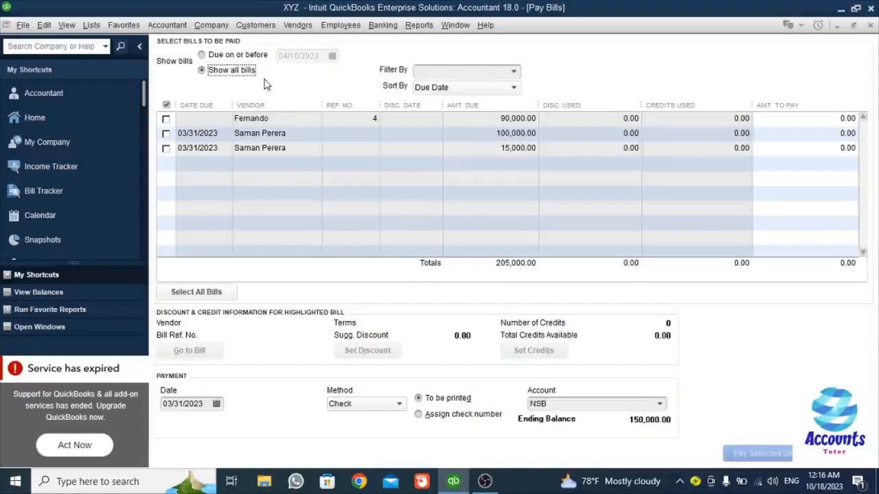
click(168, 148)
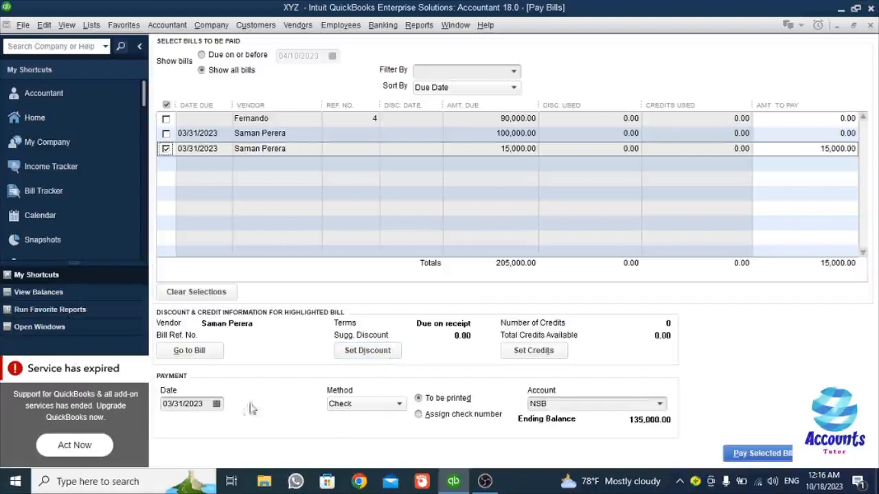
click(369, 406)
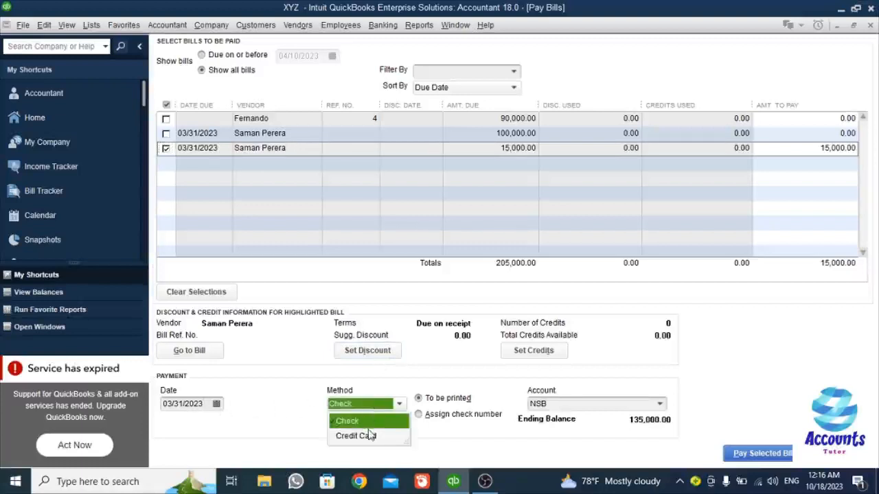
click(426, 376)
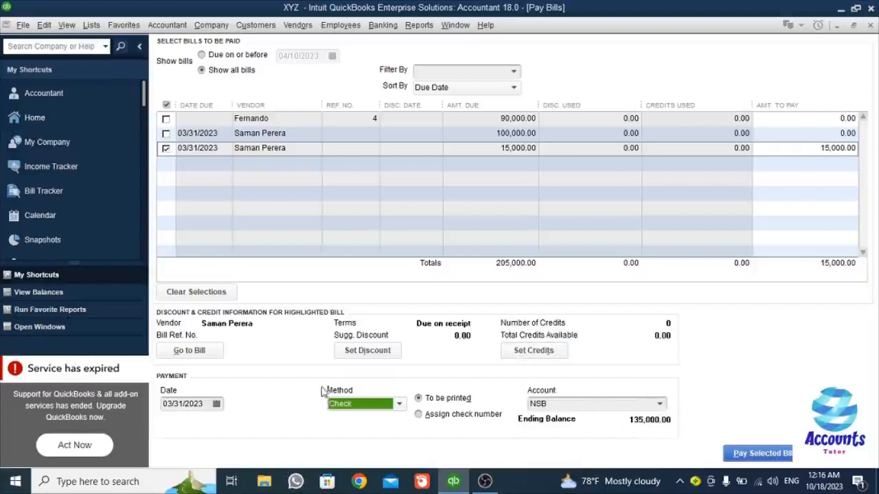
click(359, 351)
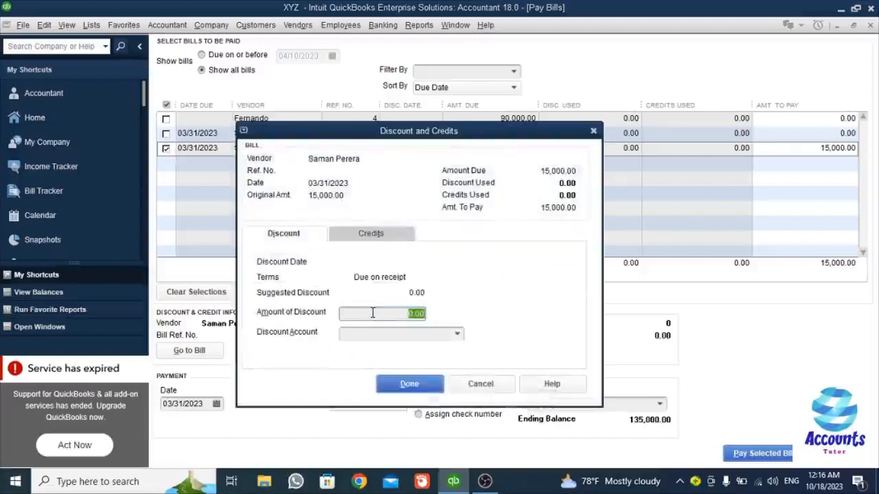
- Close the discount window with no discount applied, then pay the selected 15,000.00 bill
click(482, 384)
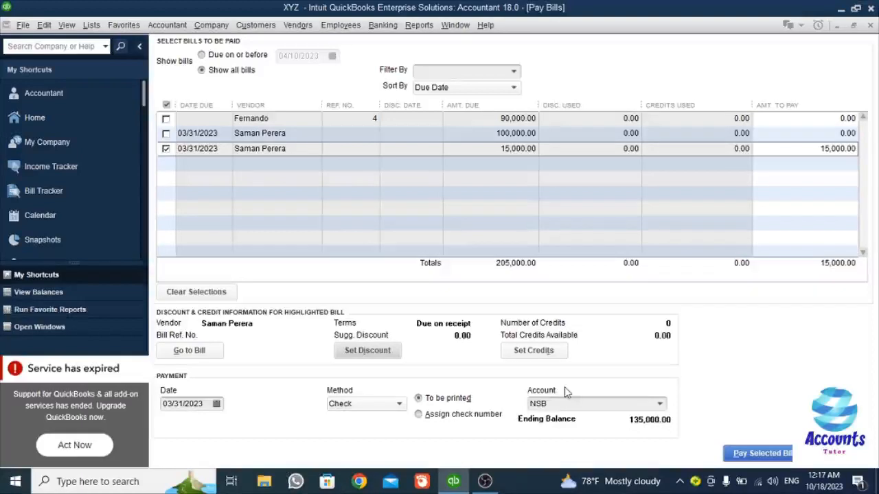
click(366, 353)
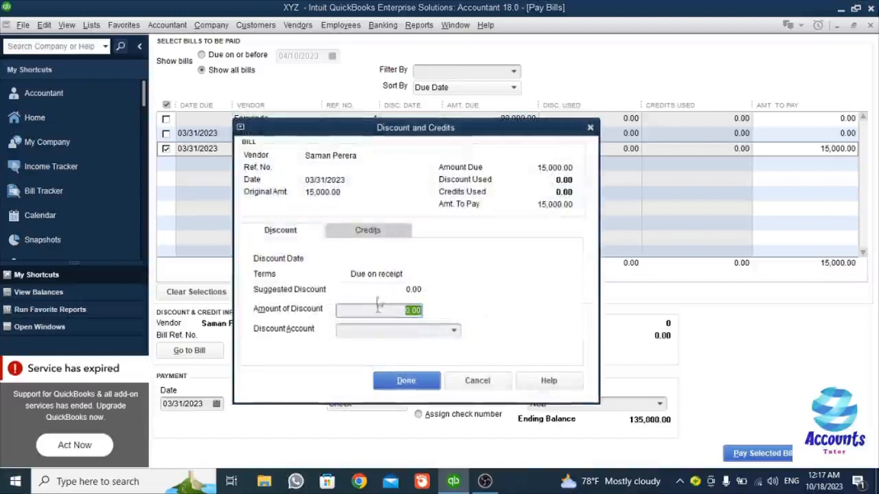
click(400, 336)
click(406, 380)
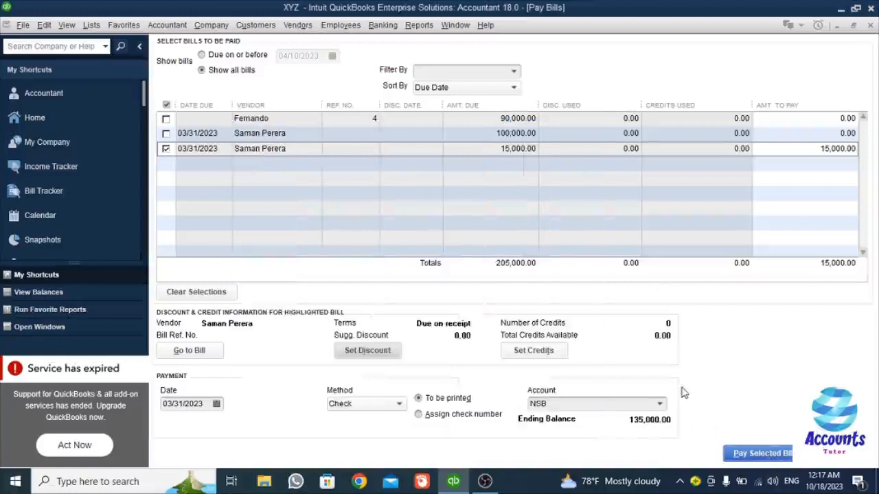
click(759, 458)
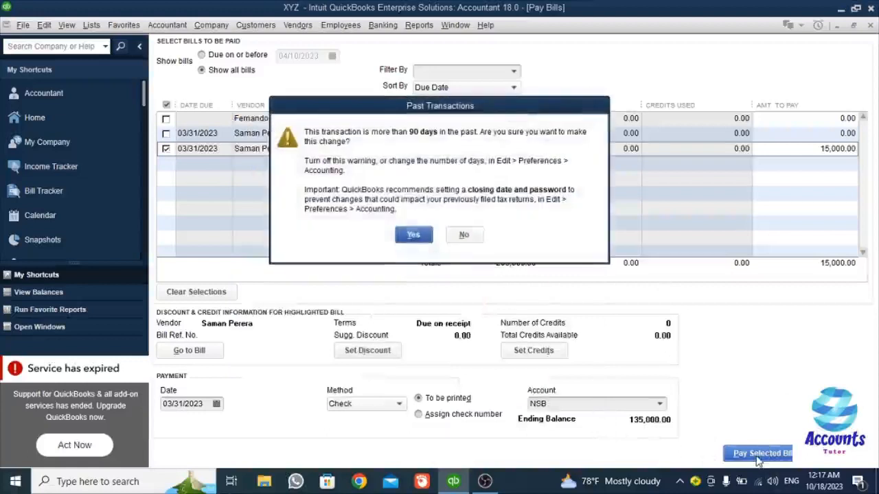
- Confirm the past-dated 15,000.00 payment and dismiss the payment summary
click(404, 235)
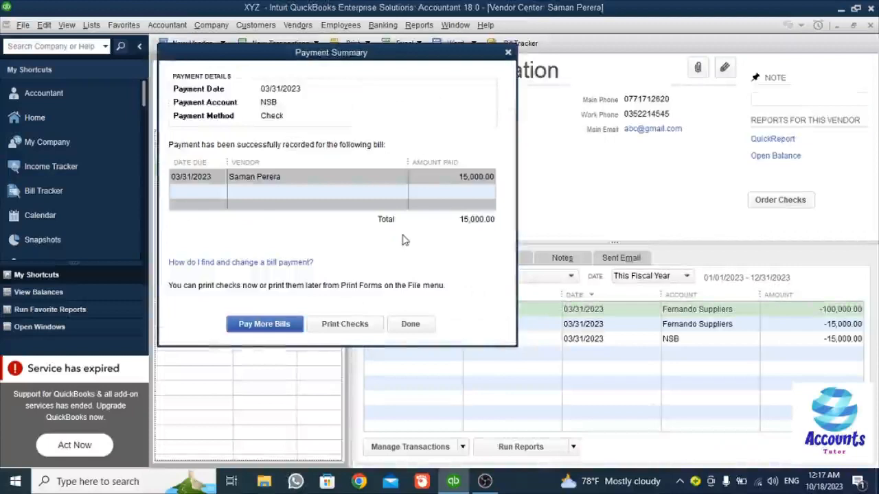
click(405, 325)
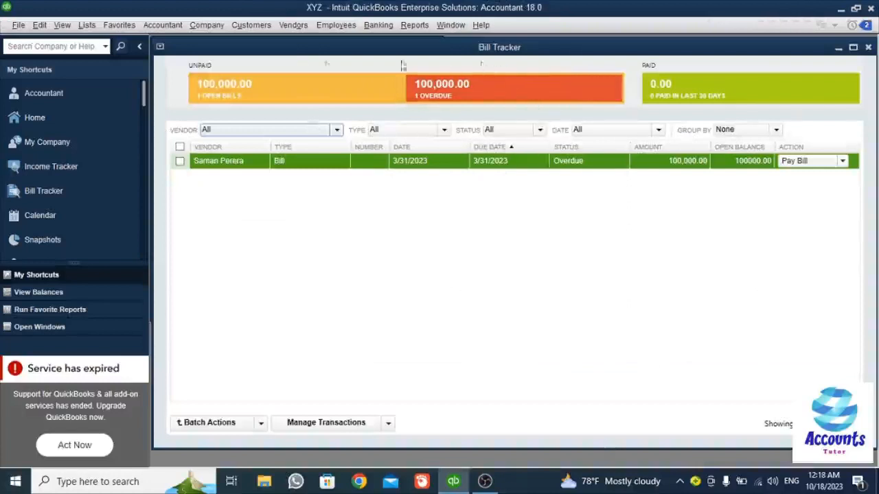
- Reopen Bill Tracker, view the overdue 100,000.00 opening-balance bill, then close both windows
click(868, 48)
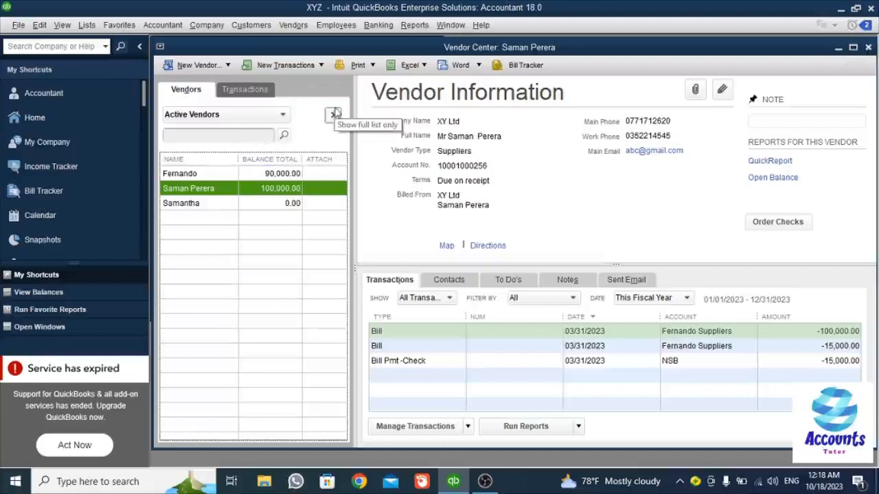
click(519, 67)
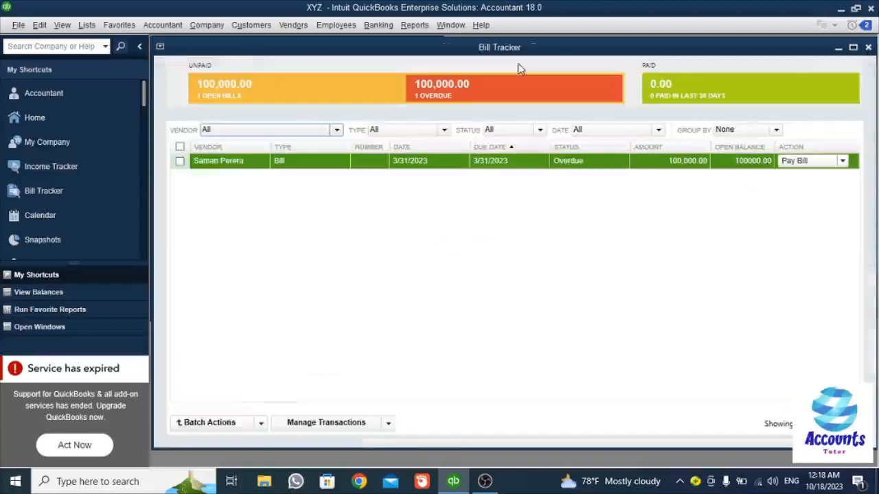
click(179, 161)
double_click(267, 160)
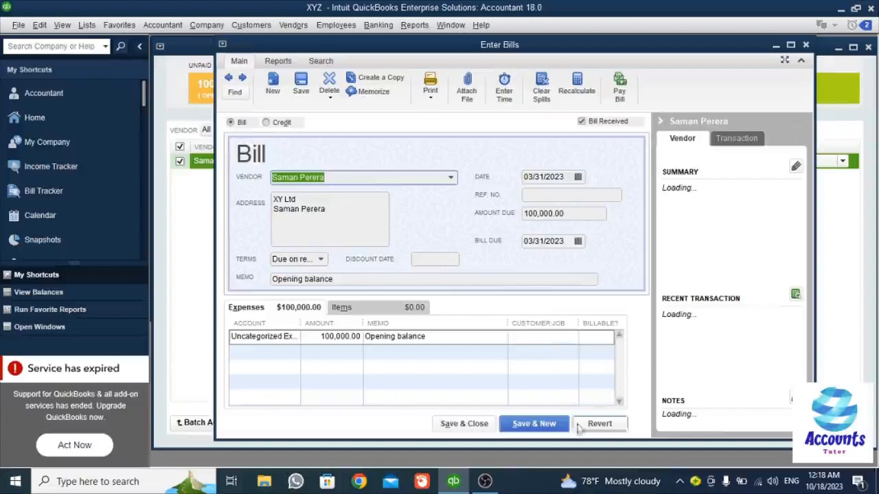
click(807, 45)
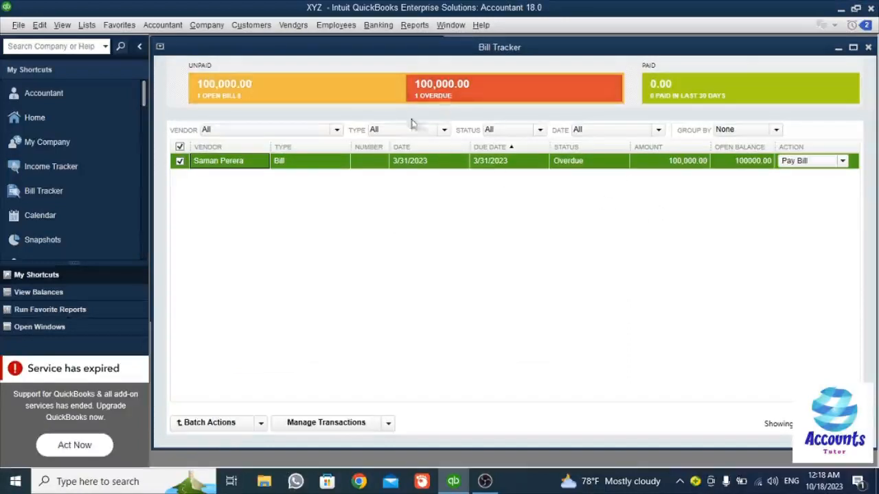
click(867, 48)
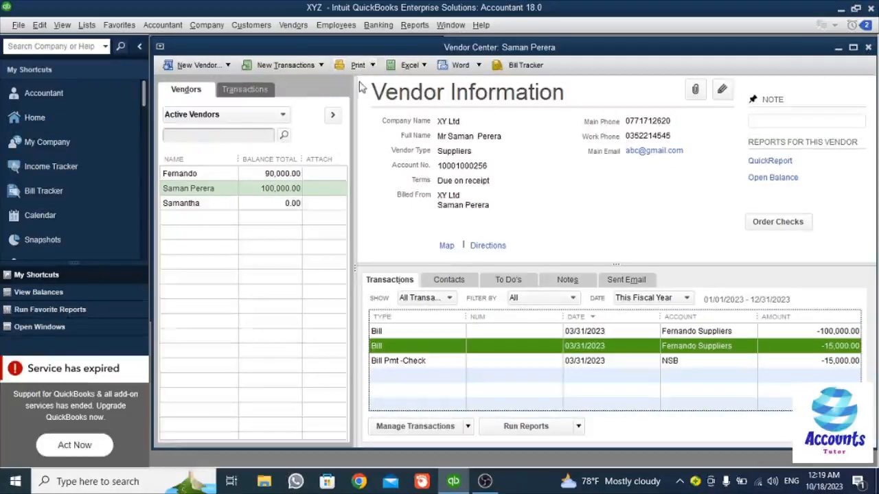
- Start printing the vendor transaction list, then cancel without printing
click(371, 66)
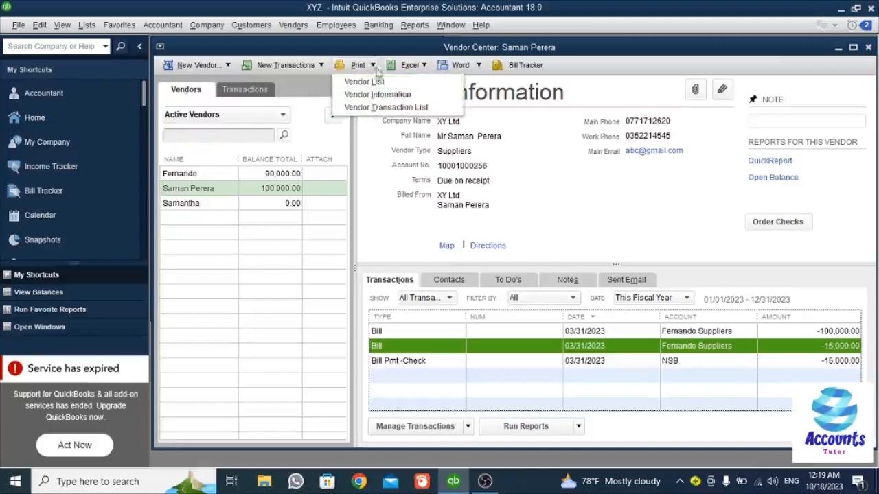
click(388, 107)
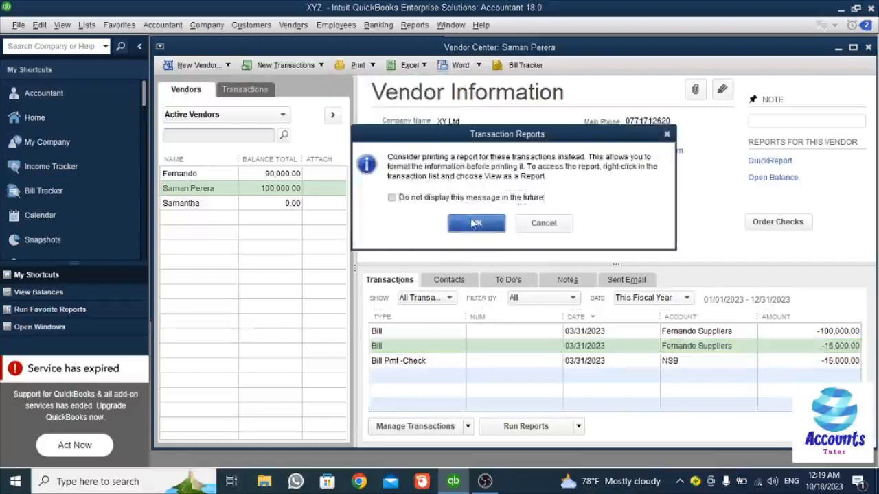
click(476, 223)
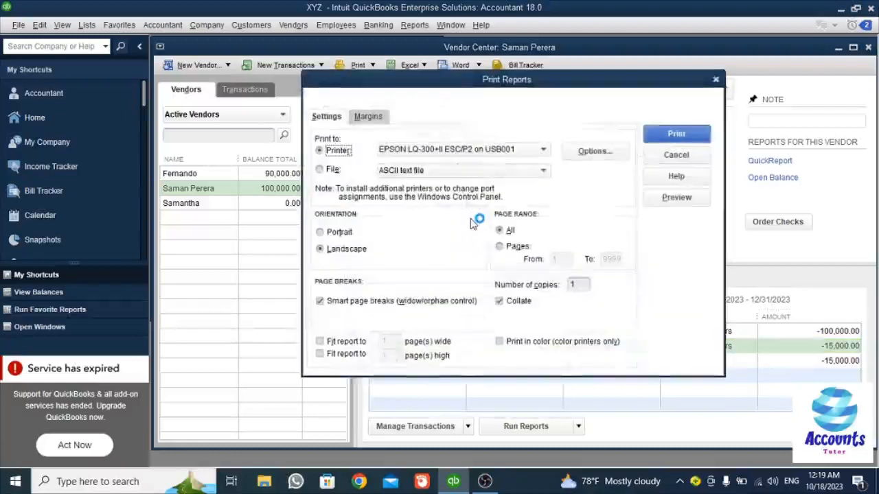
click(676, 156)
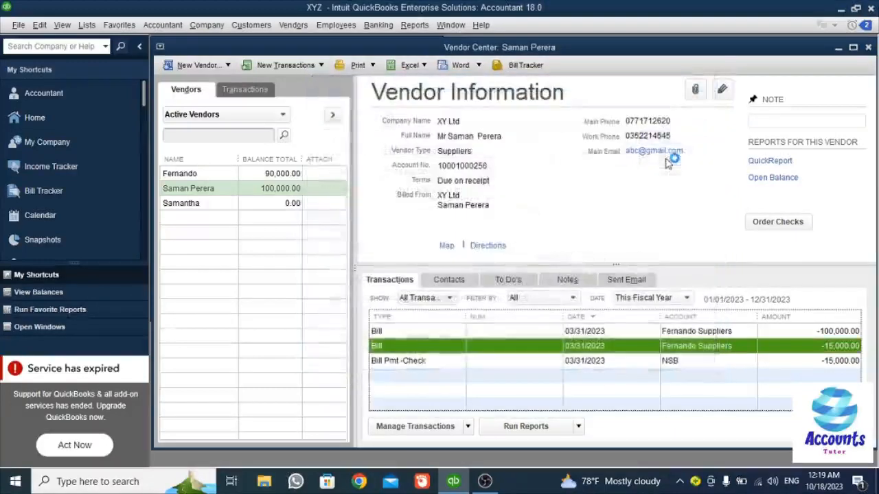
- Browse the Excel and Word options, then bring up Bill Tracker
click(422, 66)
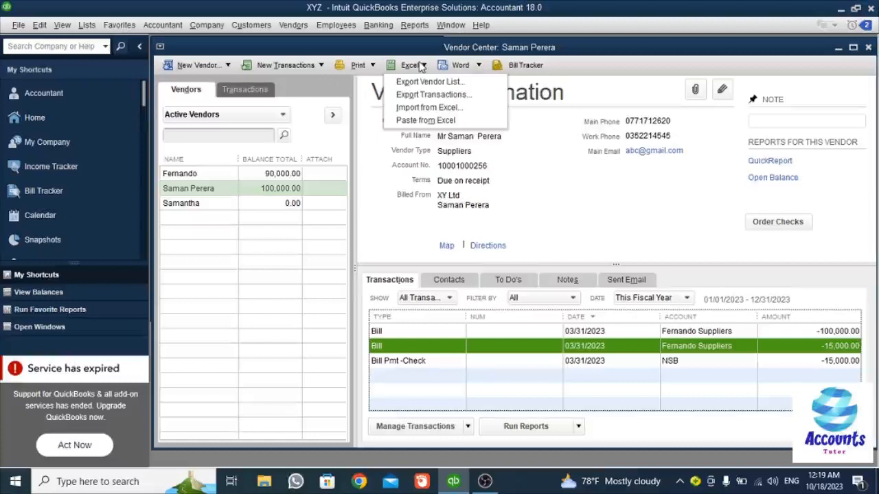
click(474, 66)
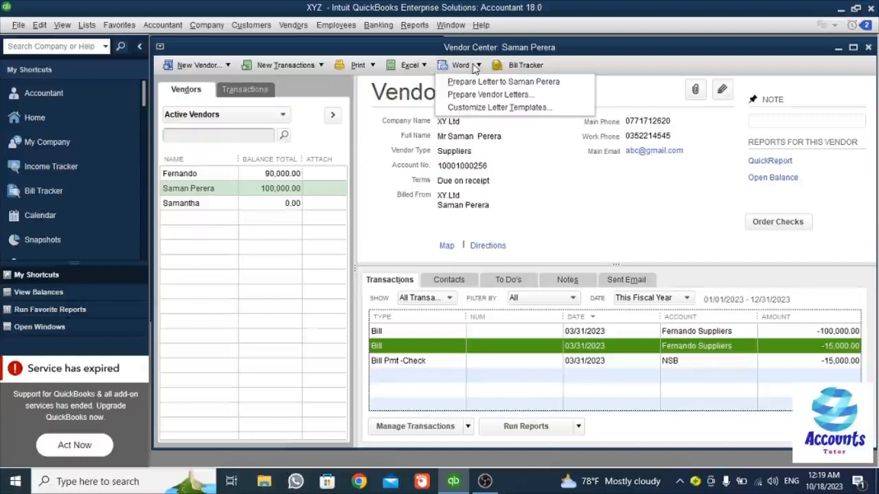
click(535, 65)
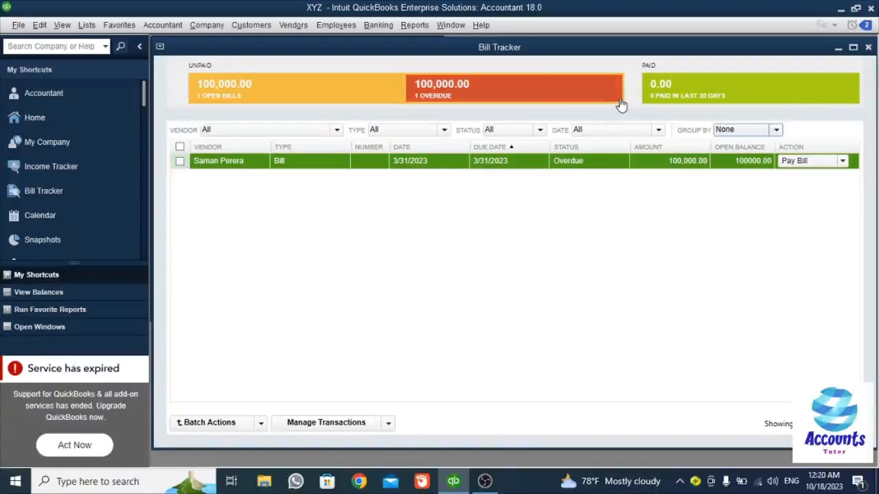
- Close Bill Tracker and view vendor bills, bill payments, checks and credit card activities by type
click(867, 46)
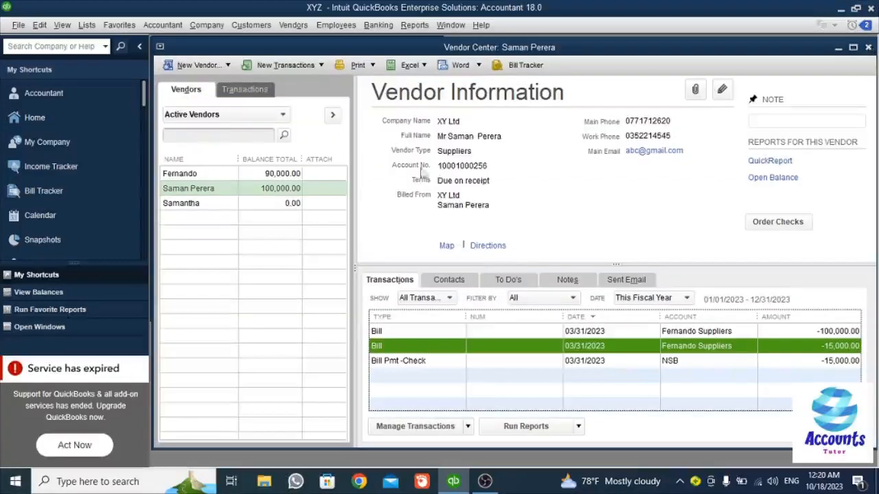
click(224, 96)
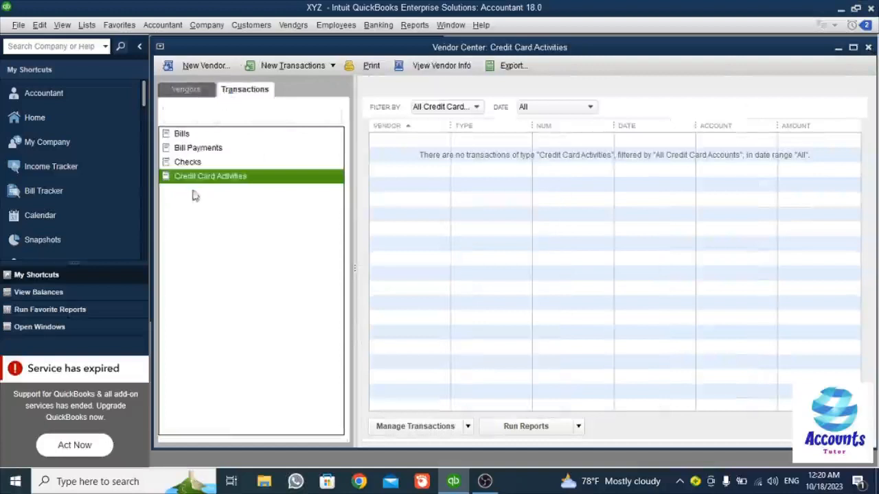
click(180, 149)
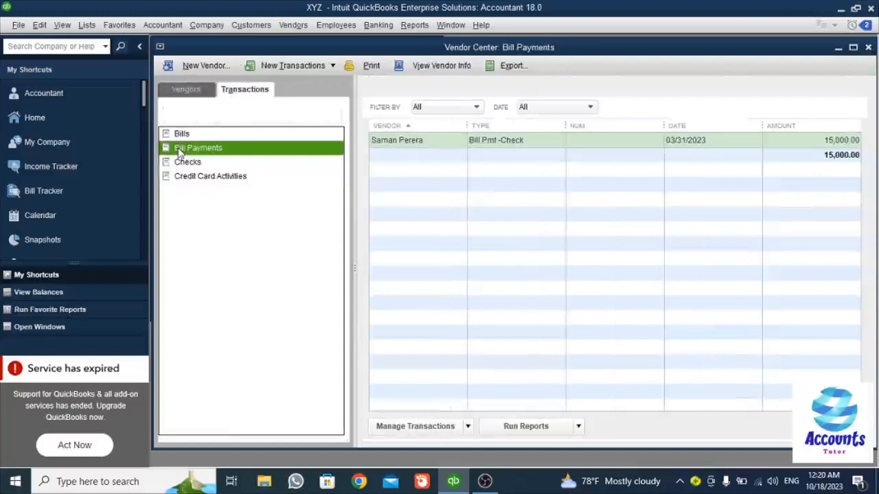
click(181, 136)
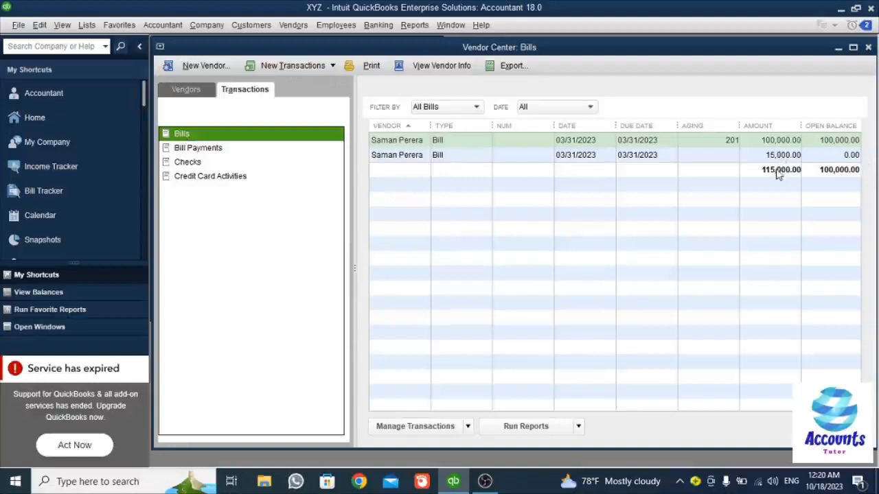
click(213, 149)
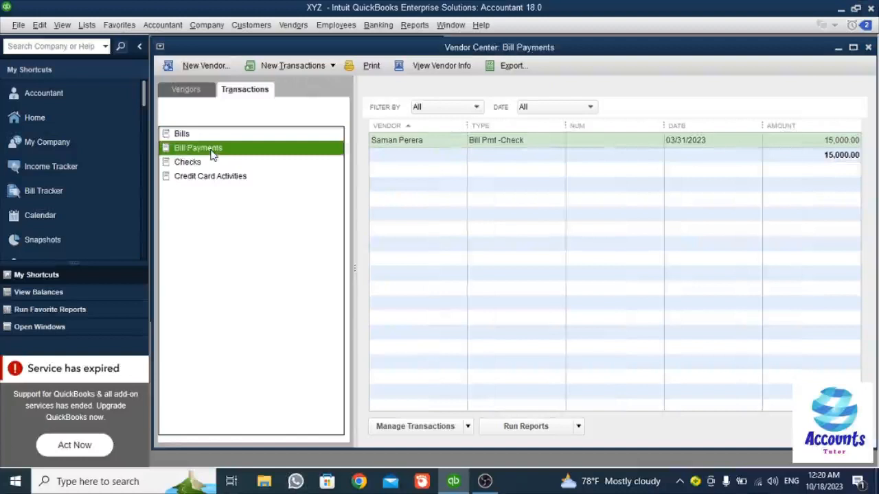
click(187, 164)
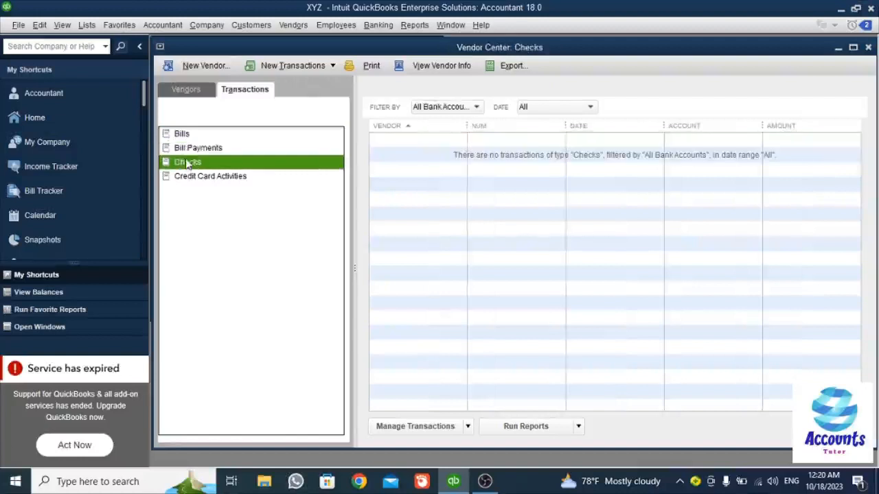
click(191, 180)
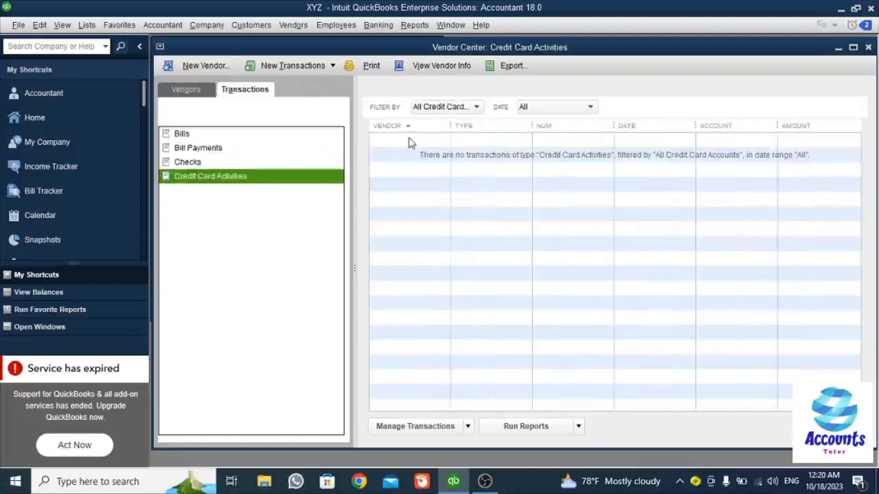